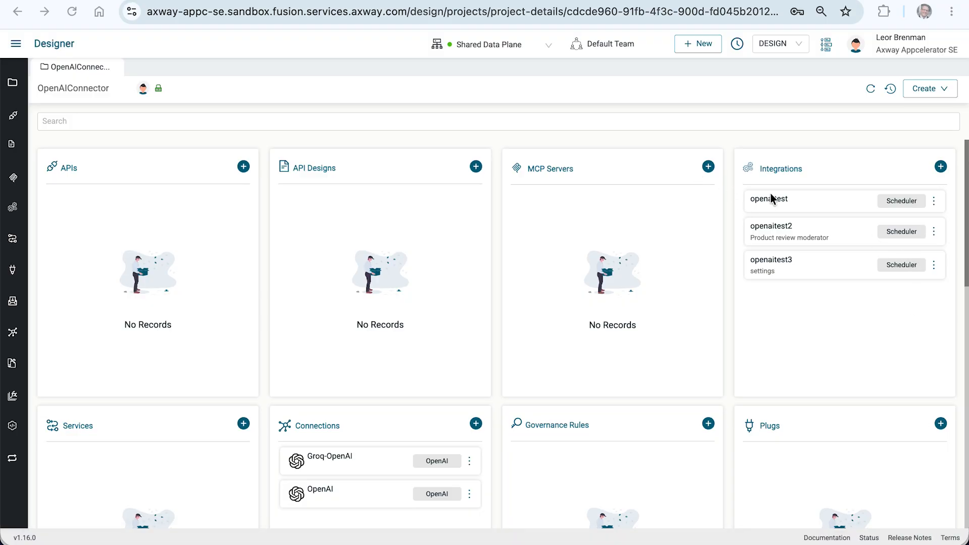
# Review the Groq-OpenAI connection's endpoint, model and token cost settings, and view the openaitest integration's flow.
pyautogui.click(328, 459)
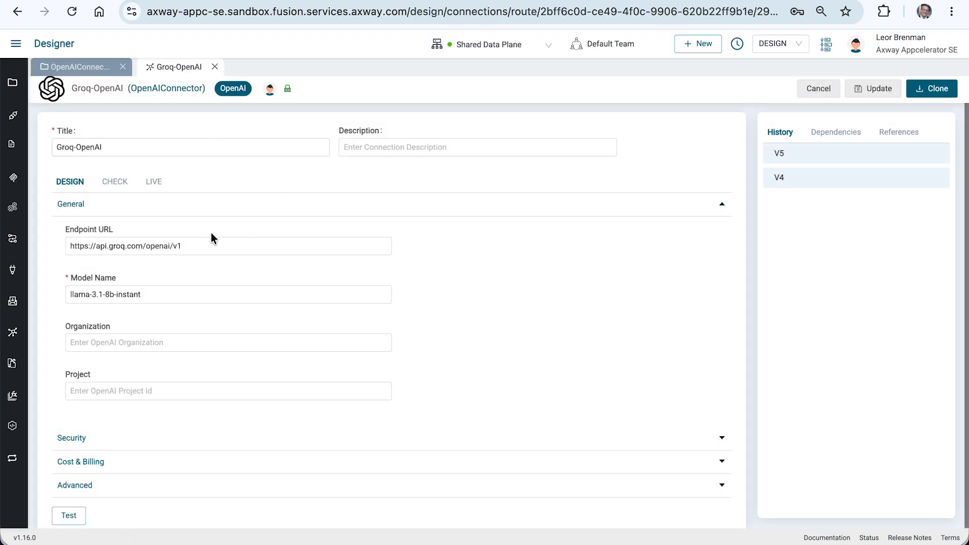
pyautogui.click(96, 462)
pyautogui.scroll(-3, 137, 427)
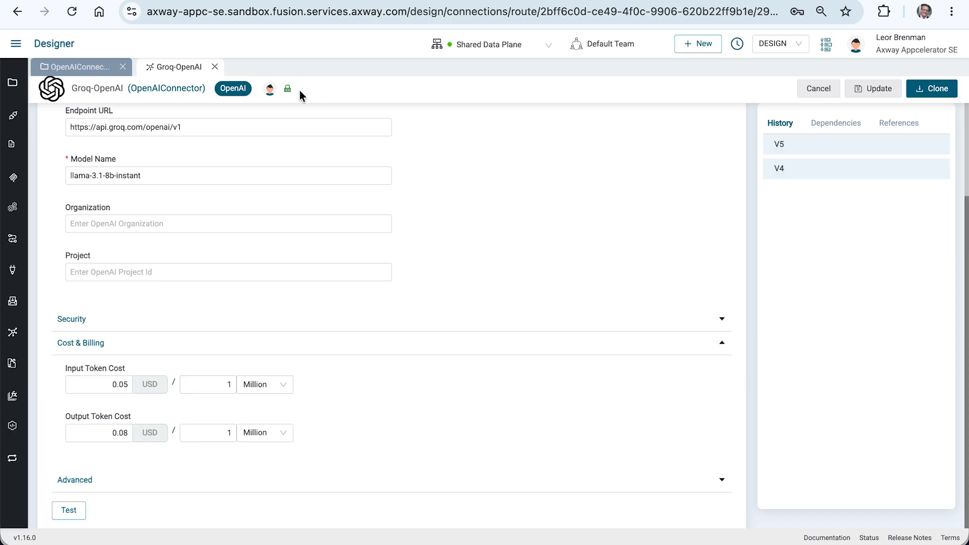
pyautogui.click(215, 67)
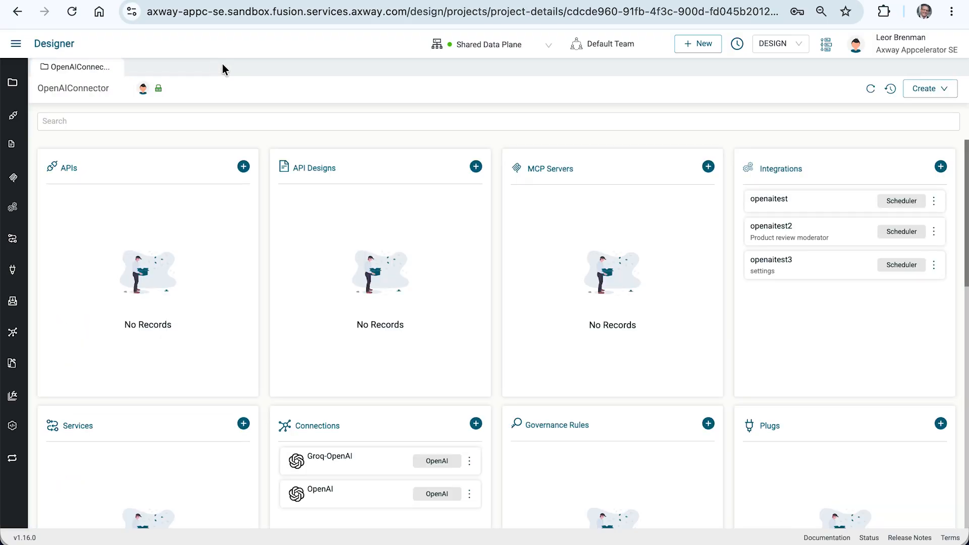
pyautogui.click(769, 200)
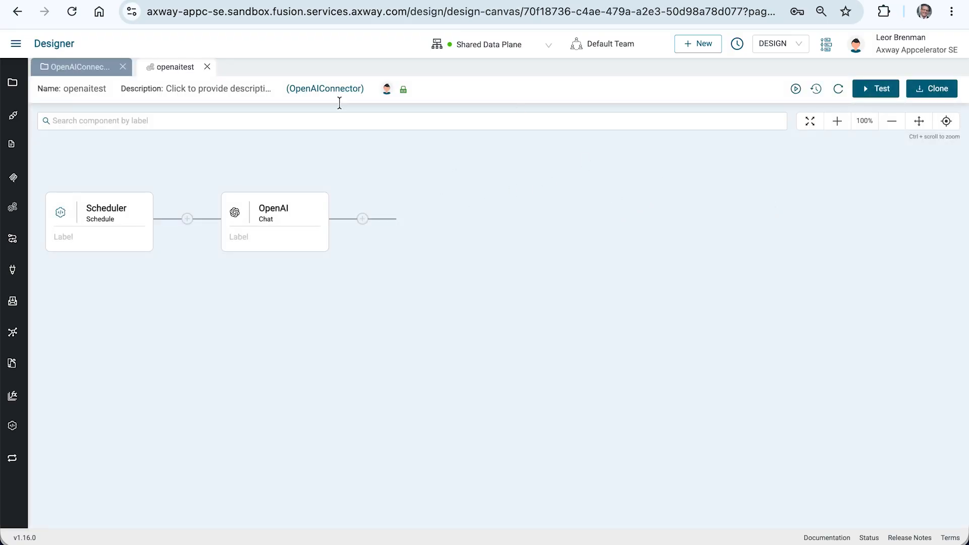
pyautogui.click(207, 68)
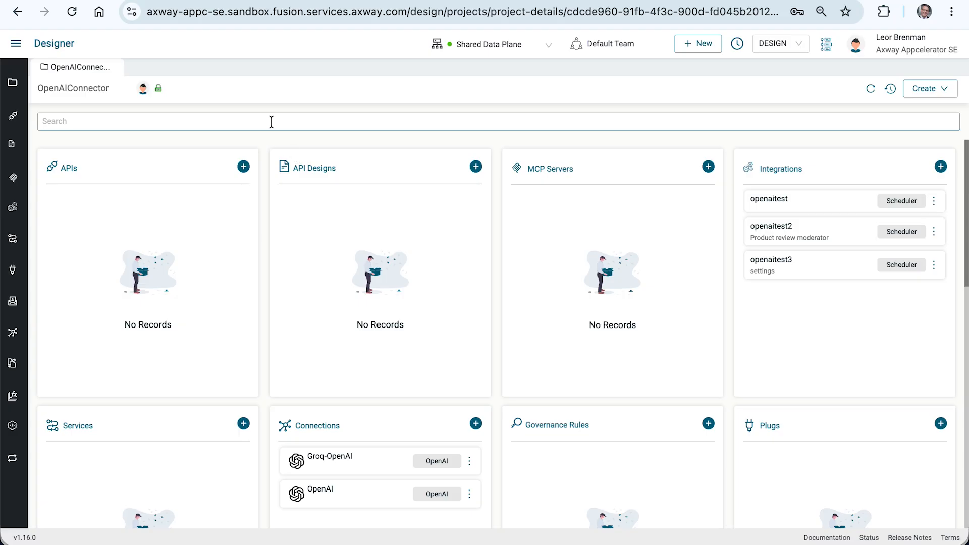
# Create an API named grokchat in the OpenAIConnector project from the chatapi.yml specification file, leaving the backend server URL empty.
pyautogui.click(244, 167)
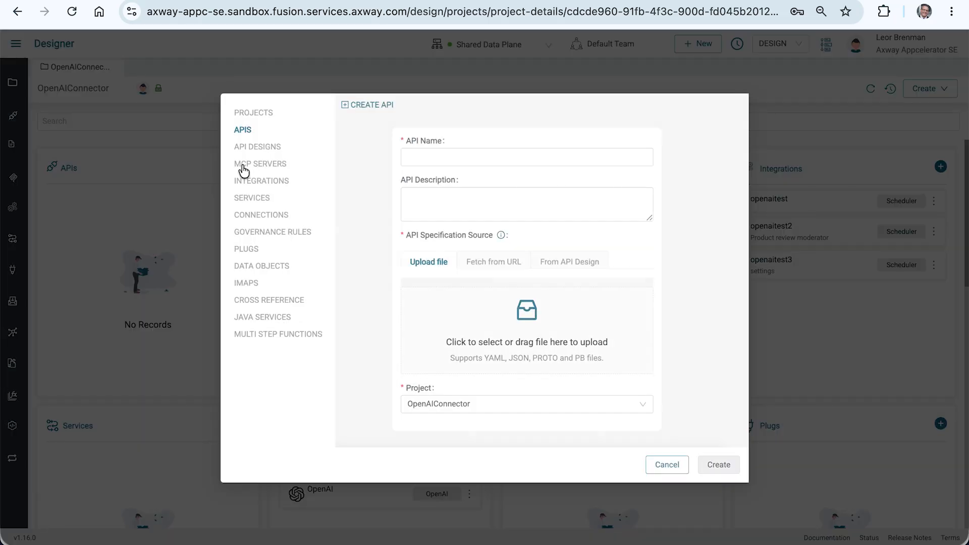
pyautogui.click(432, 160)
pyautogui.click(431, 160)
pyautogui.write('chat')
pyautogui.press('BackSpace')
pyautogui.press('BackSpace')
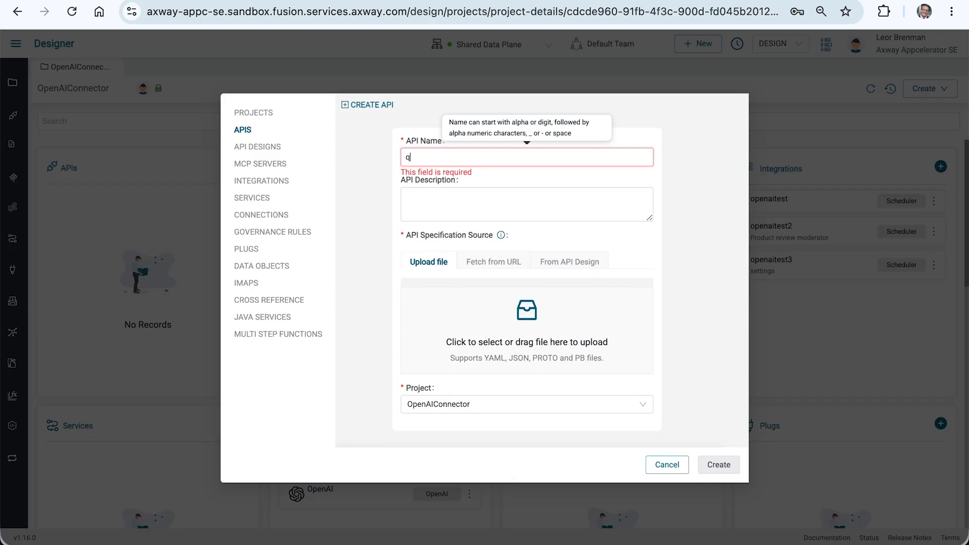
pyautogui.write('grok')
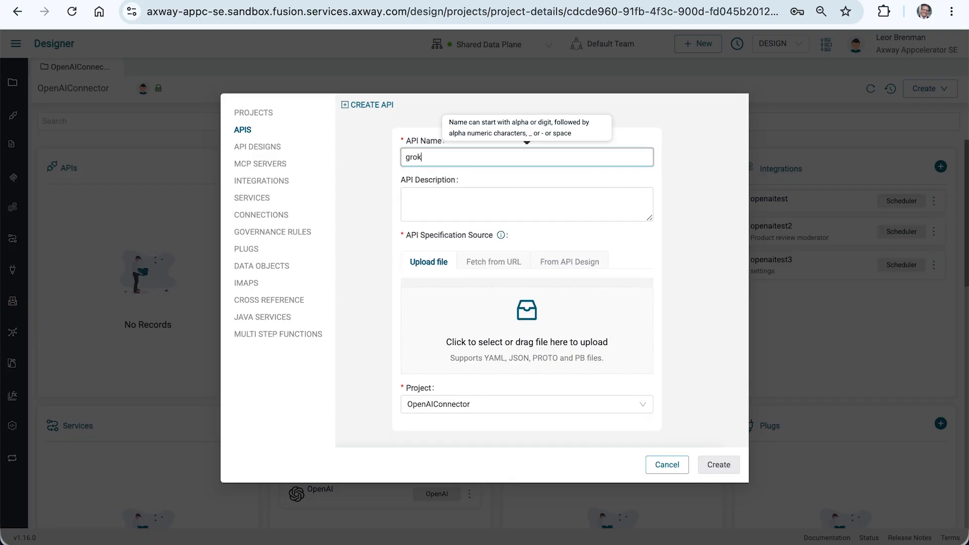
pyautogui.write('chat')
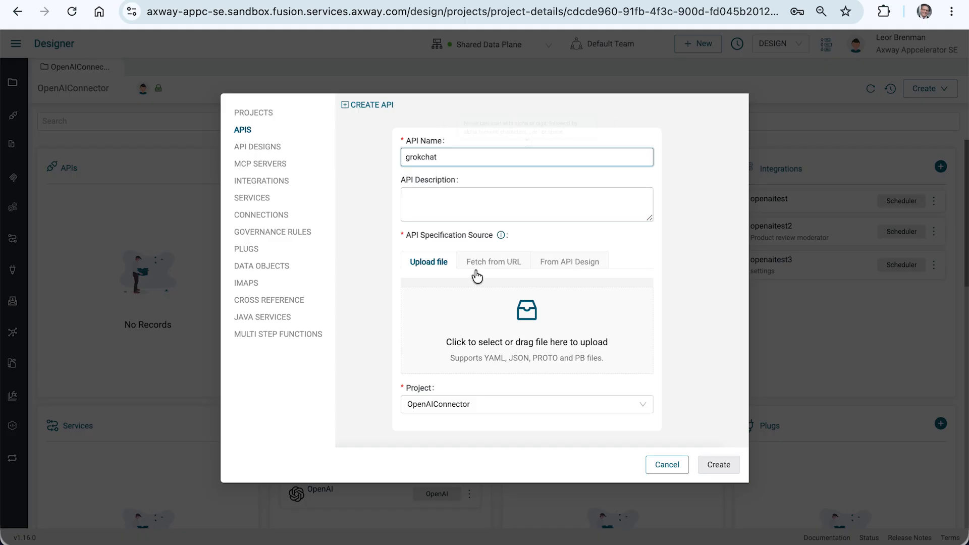
pyautogui.click(523, 313)
pyautogui.doubleClick(301, 178)
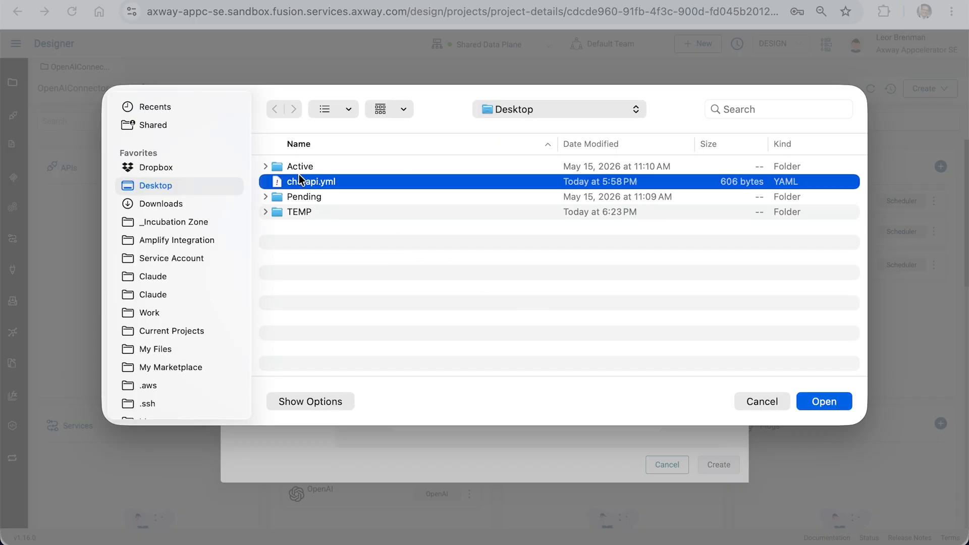
pyautogui.click(724, 468)
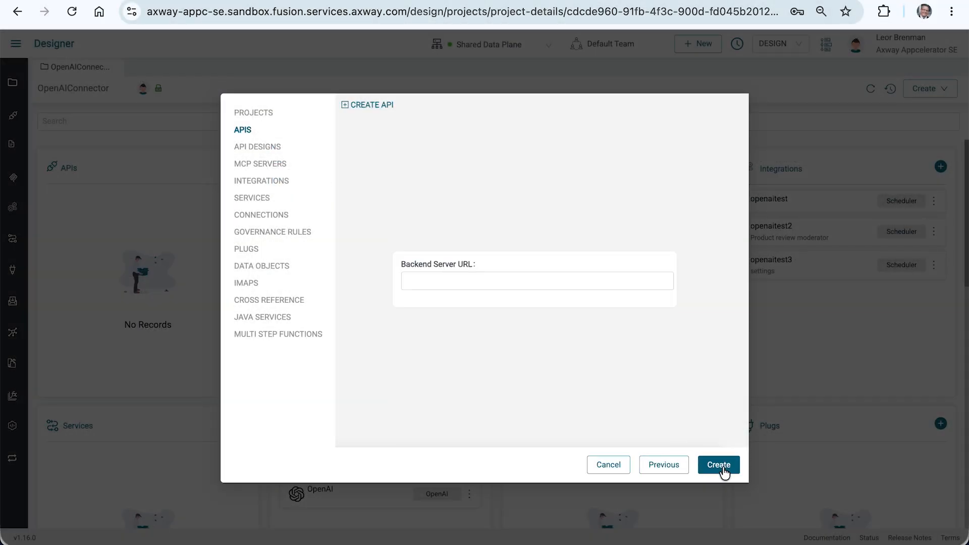
pyautogui.click(722, 468)
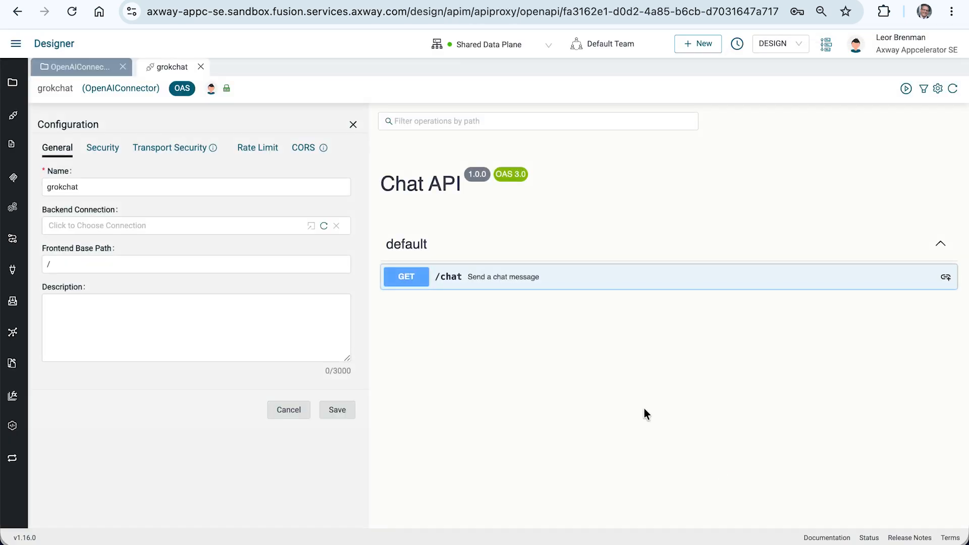
# Review the GET /chat operation's parameters and response, and save the API with the frontend base path /grokchat.
pyautogui.click(543, 288)
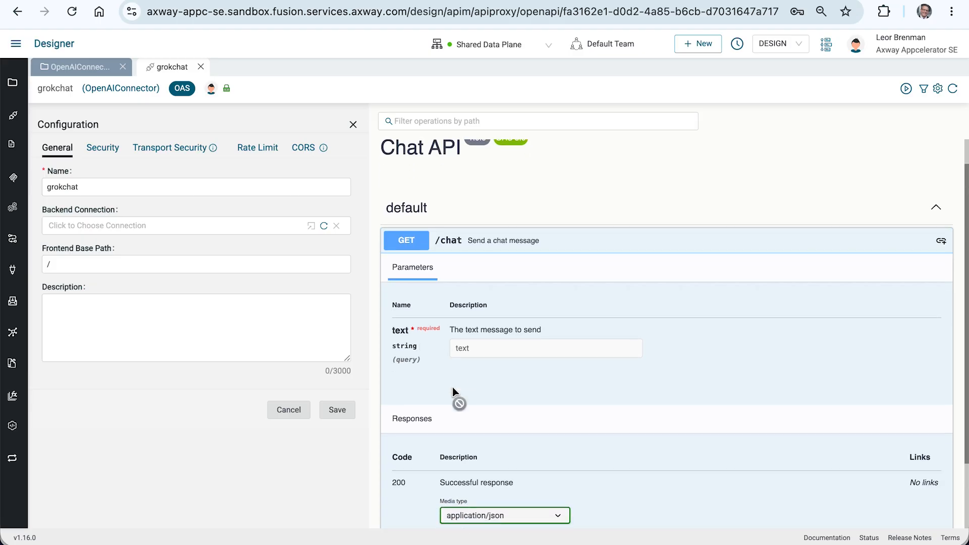
pyautogui.scroll(-2, 457, 393)
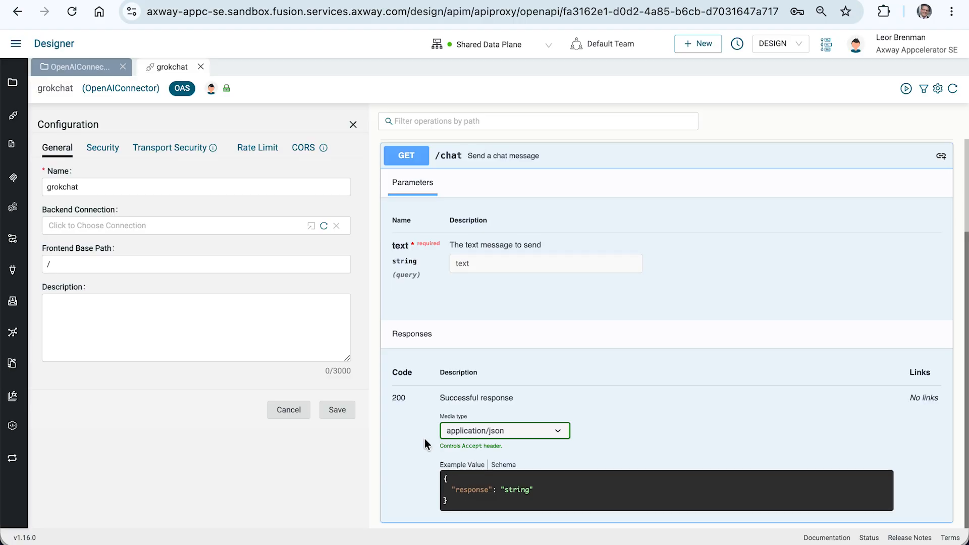
pyautogui.click(130, 263)
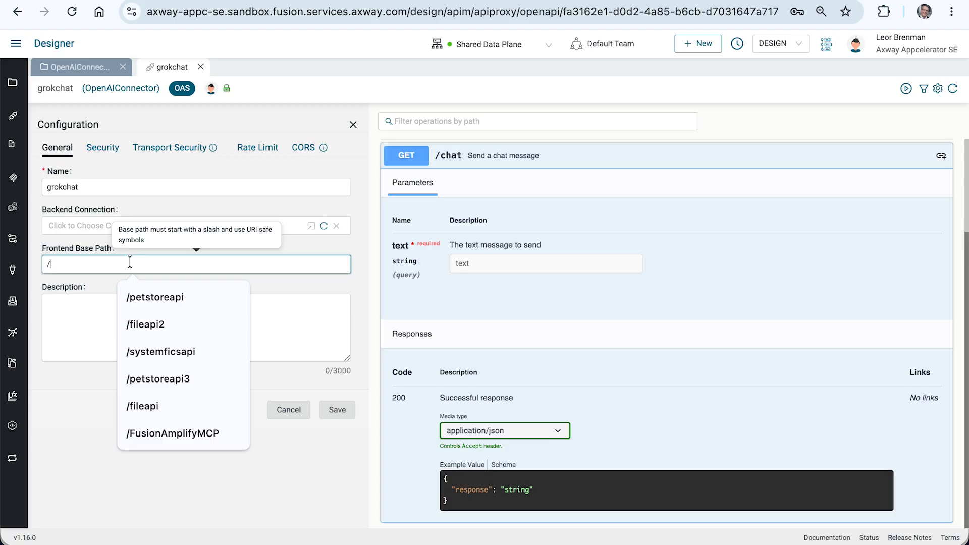
pyautogui.write('groq')
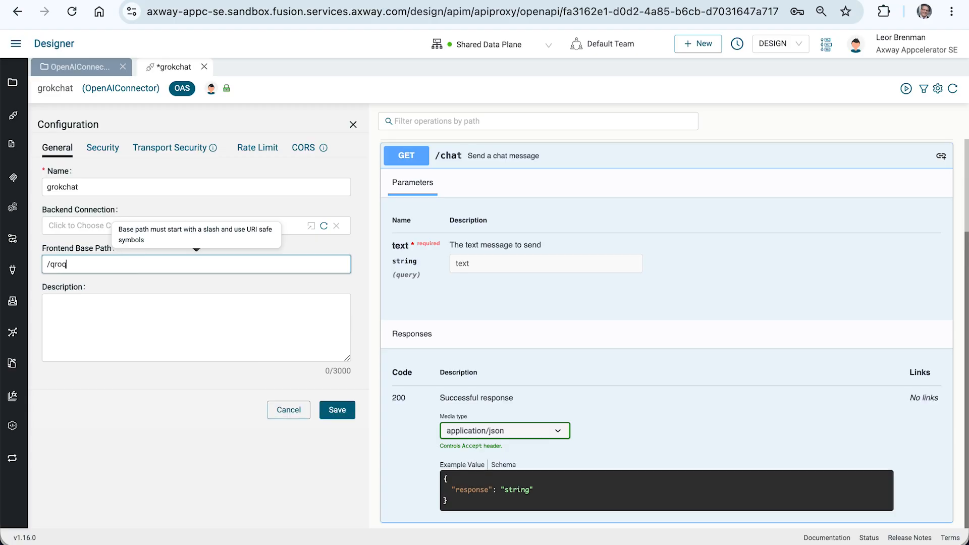
pyautogui.press('BackSpace')
pyautogui.press('BackSpace')
pyautogui.press('BackSpace')
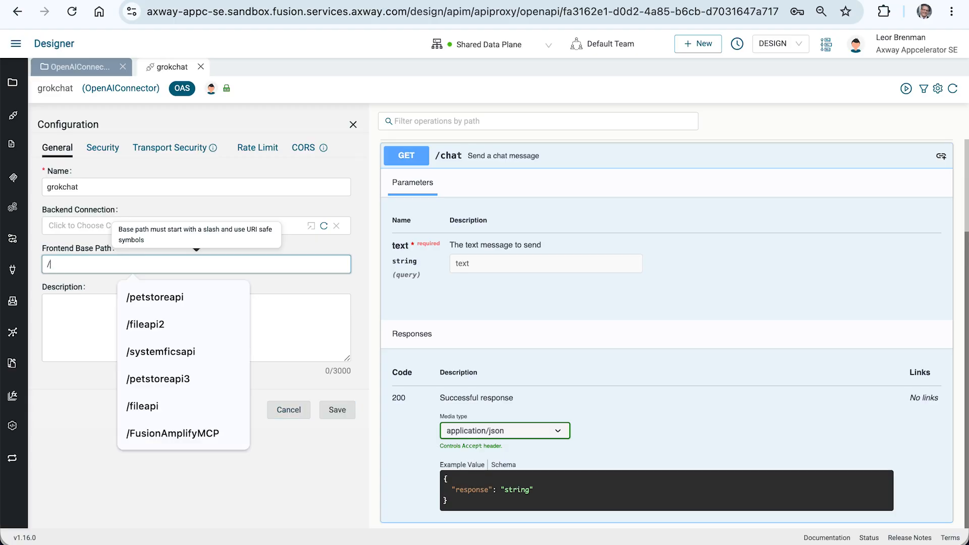
pyautogui.write('grokchat')
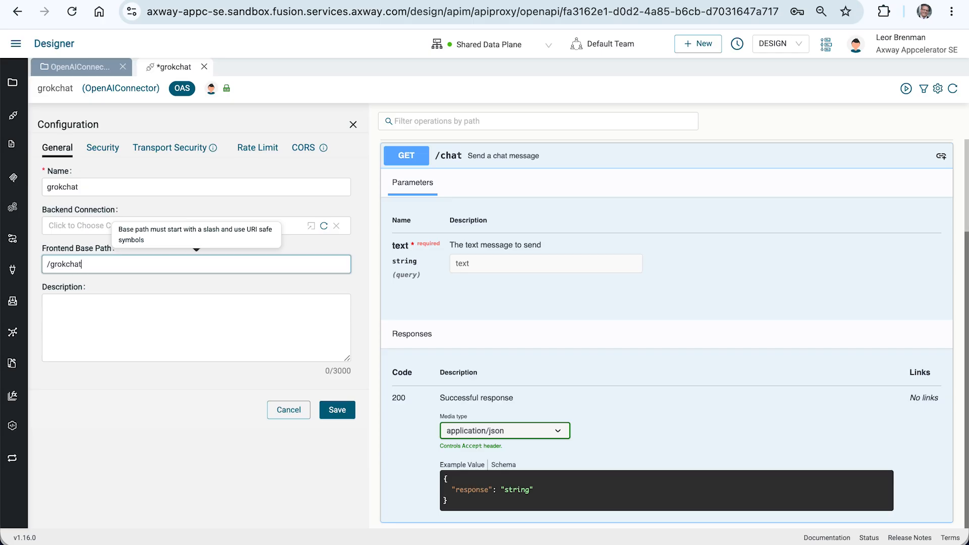
pyautogui.click(345, 417)
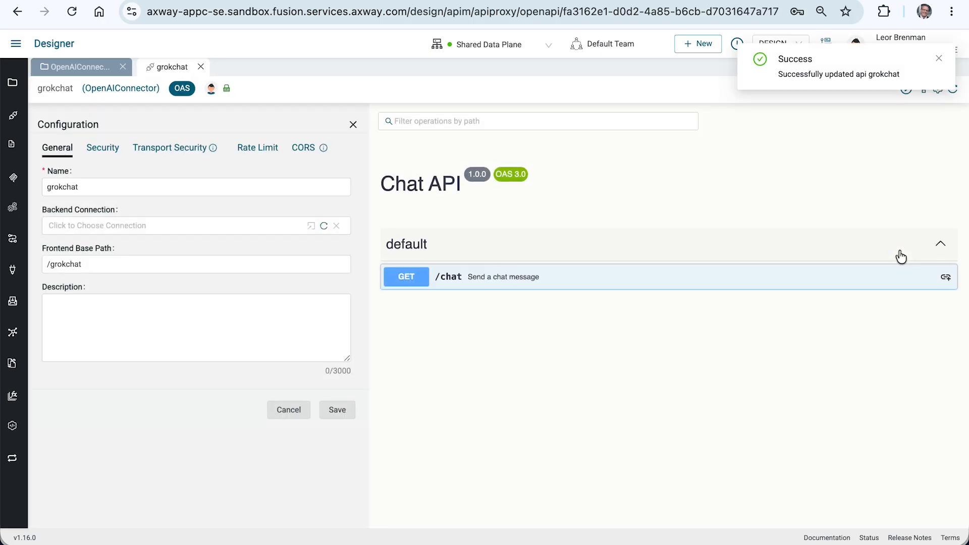
# Link the GET /chat operation to a new integration named getchat in the OpenAIConnector project.
pyautogui.click(945, 277)
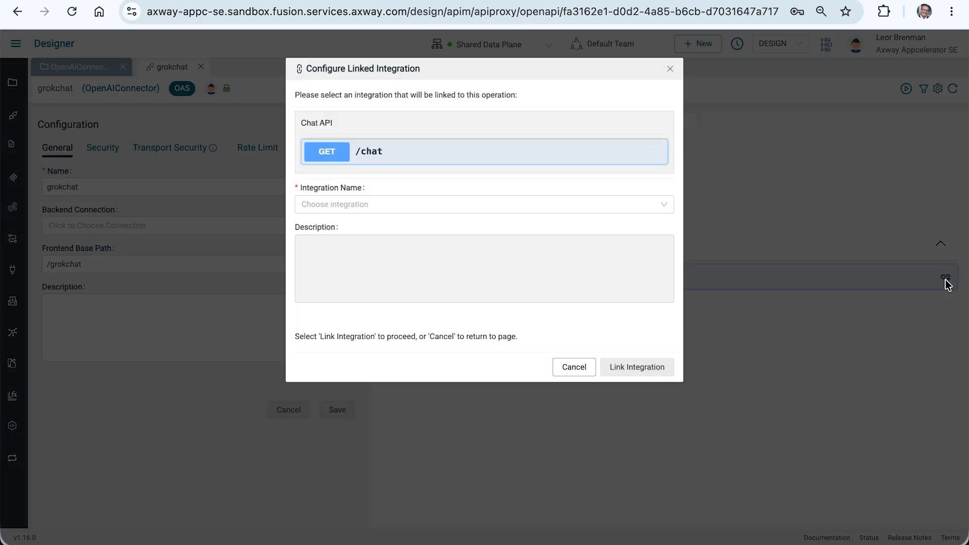
pyautogui.click(416, 206)
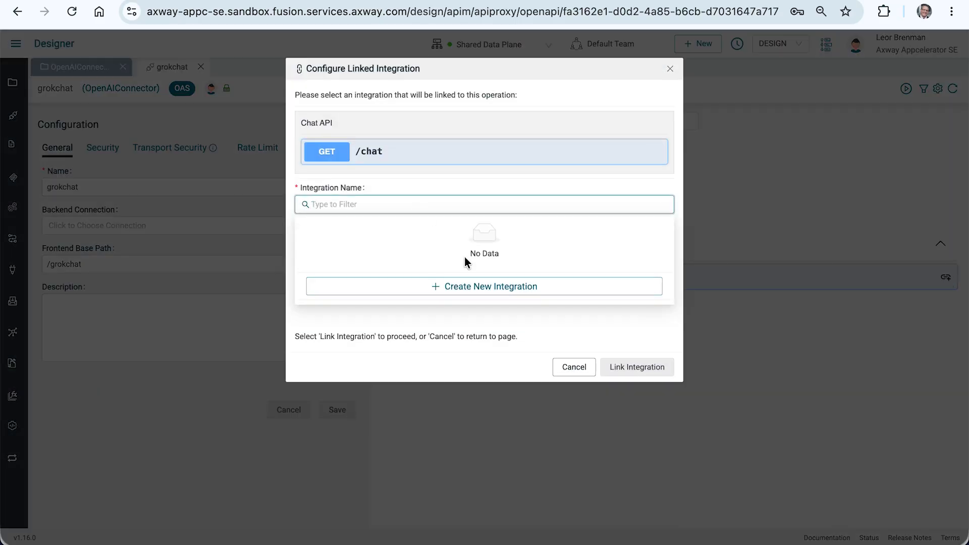
pyautogui.click(480, 288)
pyautogui.write('getc')
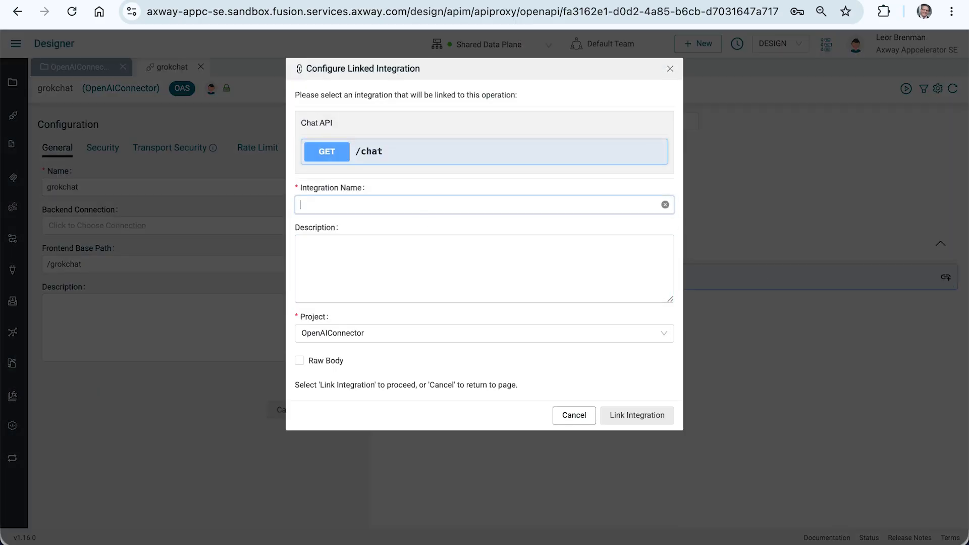
pyautogui.write('hat')
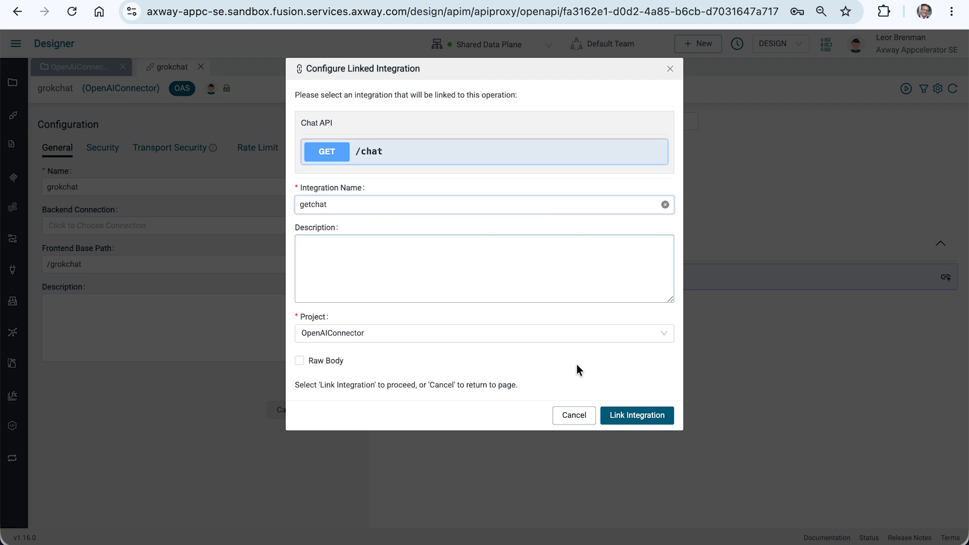
pyautogui.click(634, 419)
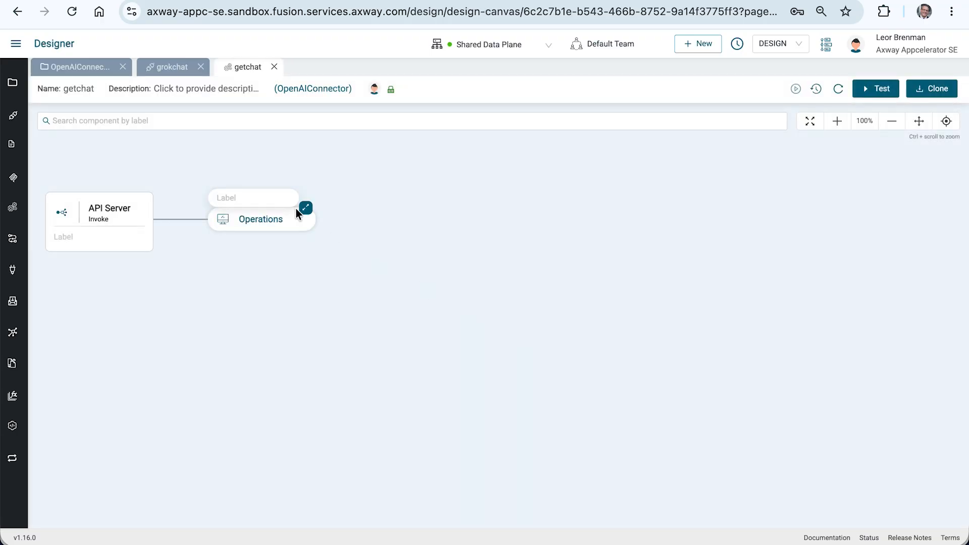
# Expand the integration's Operations block and add an OpenAI Chat component between GET /chat and Status.
pyautogui.click(306, 209)
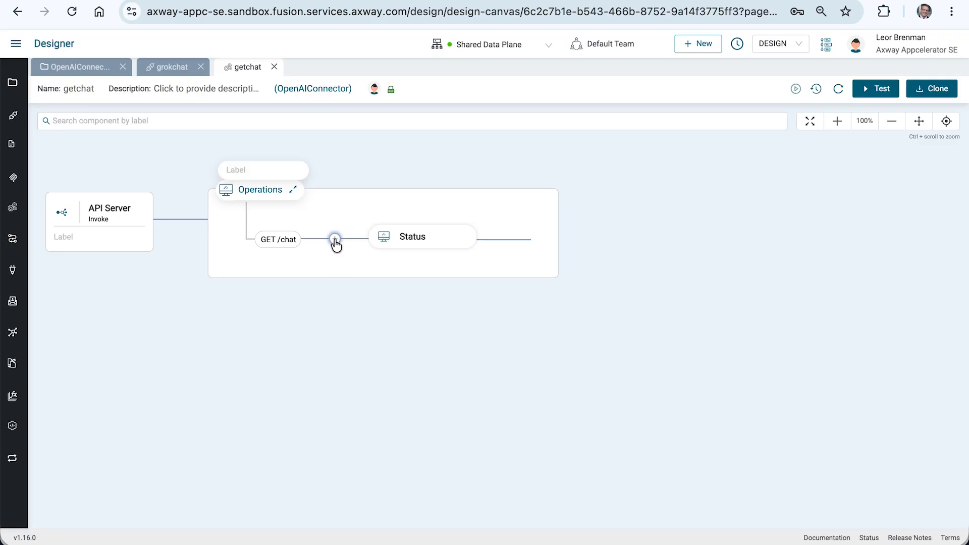
pyautogui.click(336, 240)
pyautogui.click(856, 134)
pyautogui.write('open')
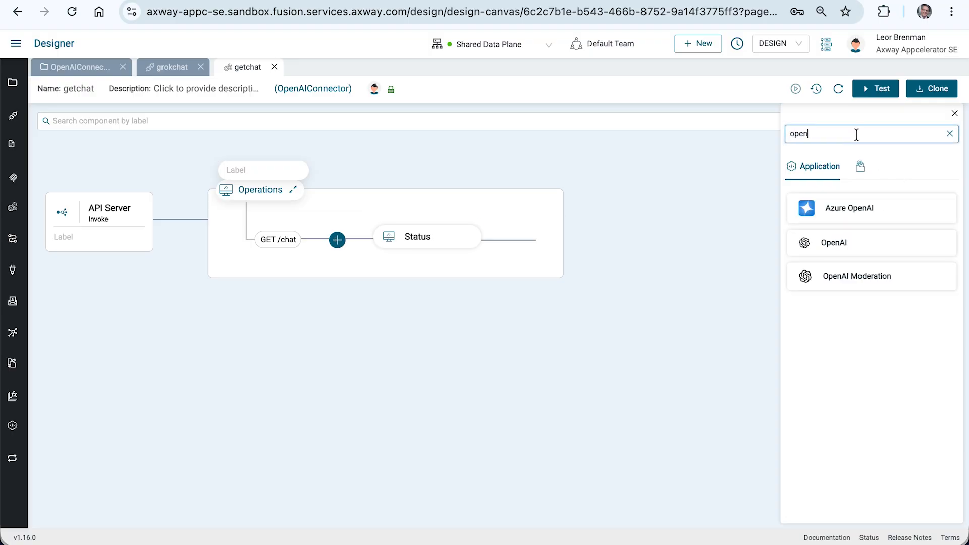
pyautogui.click(842, 244)
pyautogui.click(824, 270)
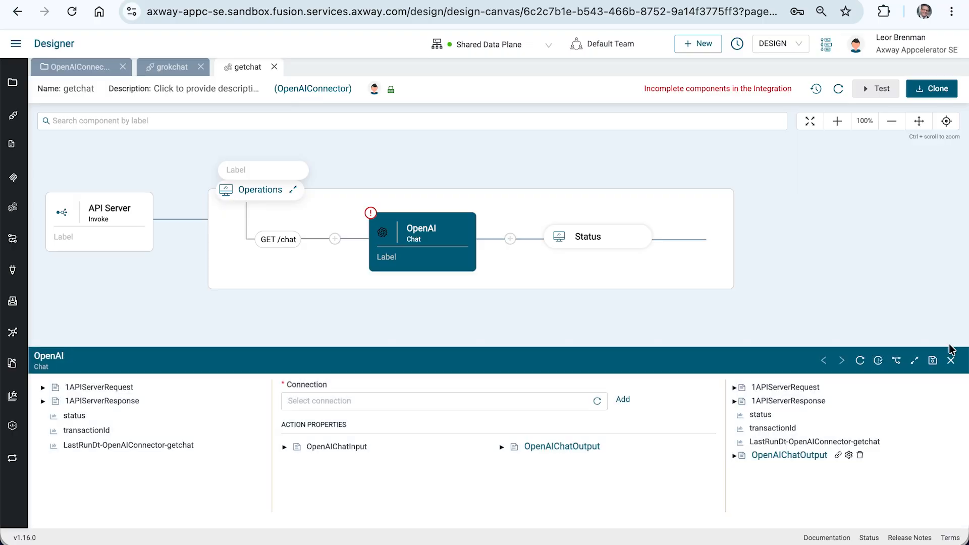
# Open the OpenAI Chat component's configuration and select the current project's Groq-OpenAI connection.
pyautogui.click(914, 360)
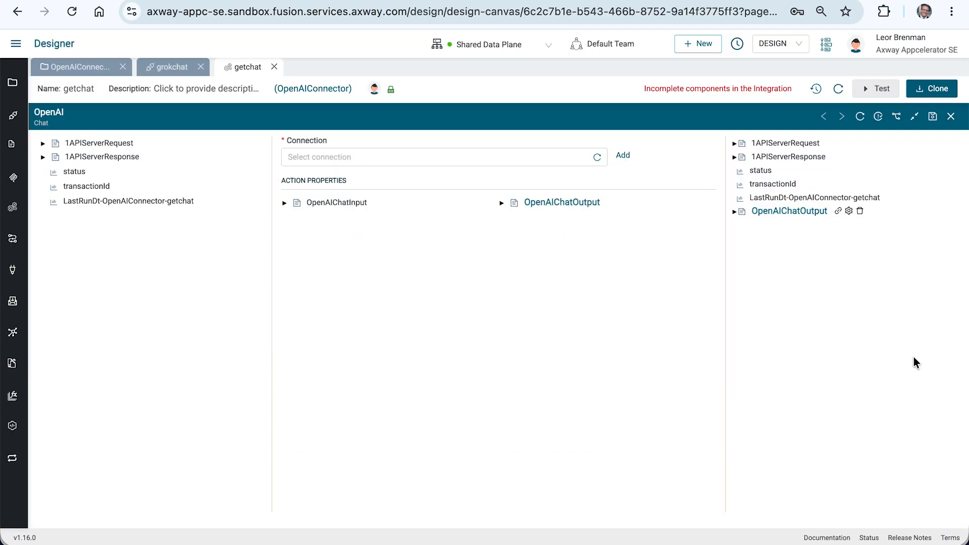
pyautogui.click(339, 156)
pyautogui.click(304, 173)
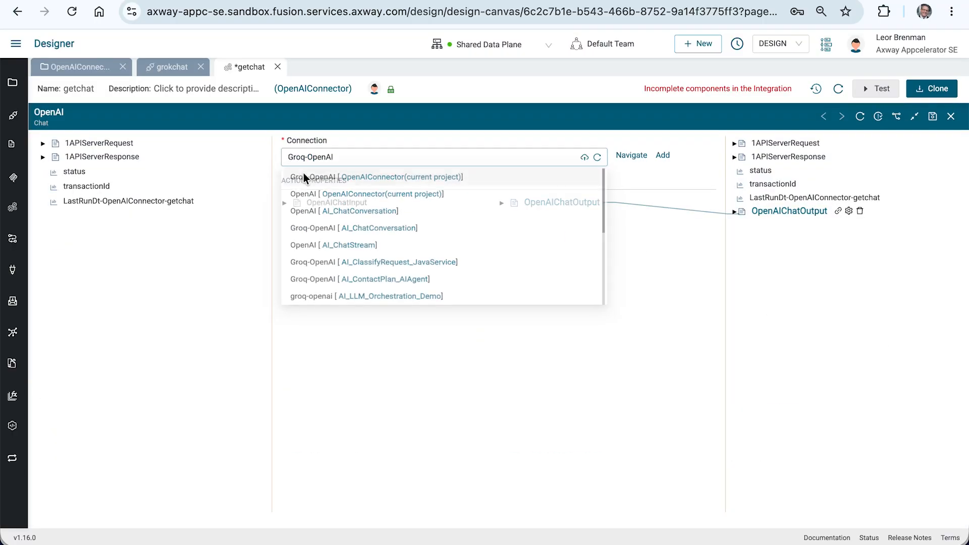
# Set the prompt text of OpenAIChatInput to "you are a friendly and helpful ai agent" and save the value.
pyautogui.click(284, 203)
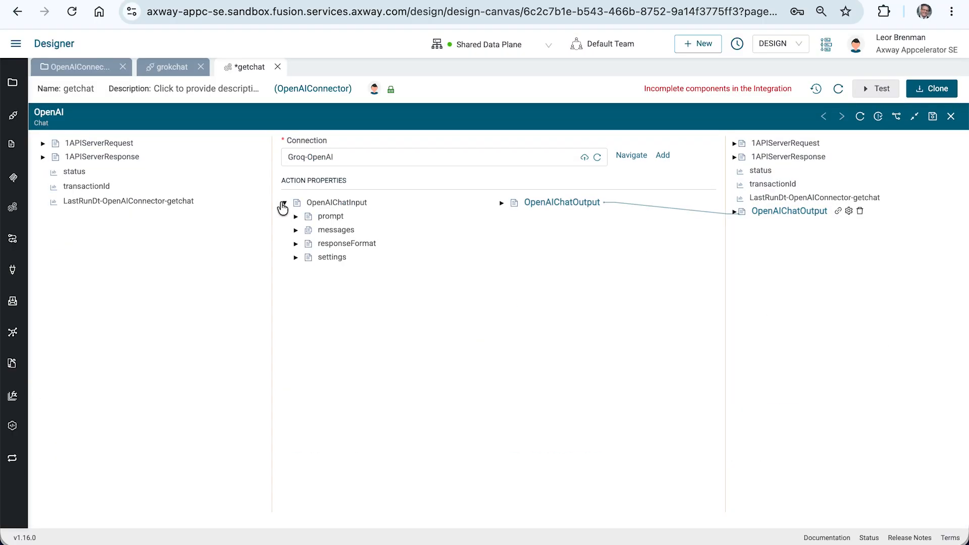
pyautogui.click(297, 218)
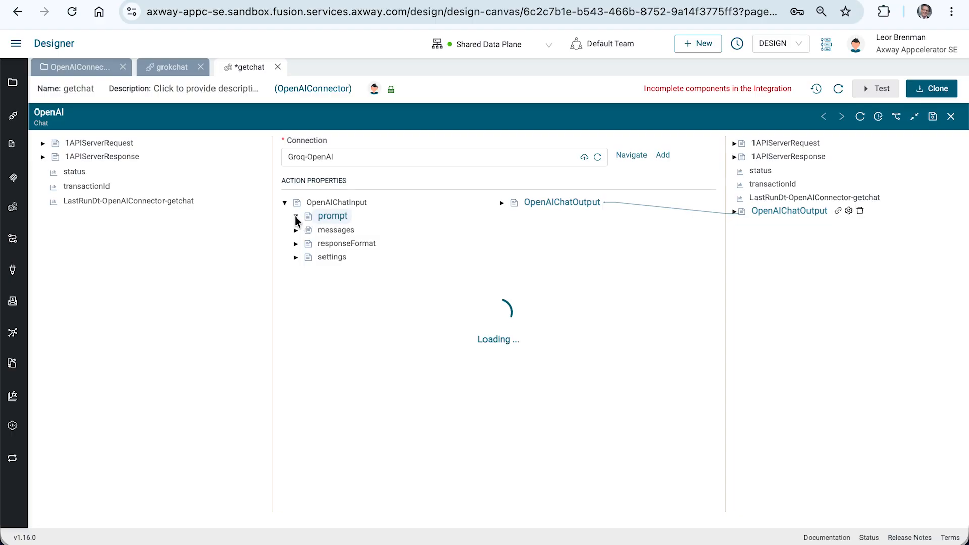
pyautogui.rightClick(334, 231)
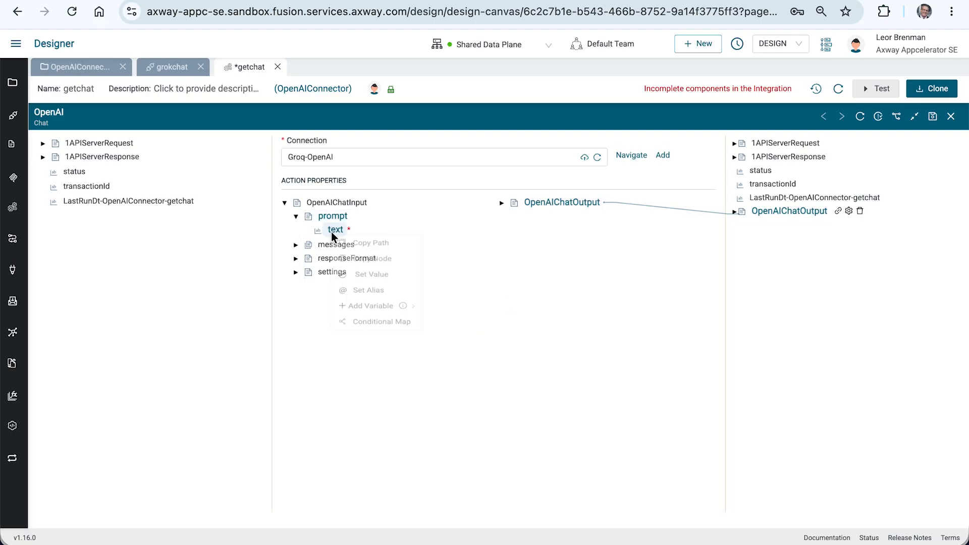
pyautogui.click(353, 279)
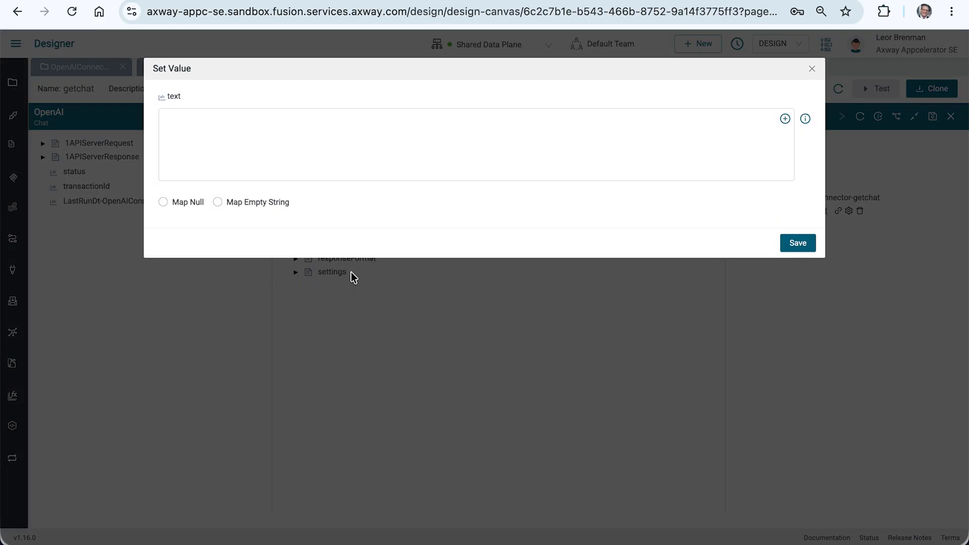
pyautogui.write('you are a friendly and he')
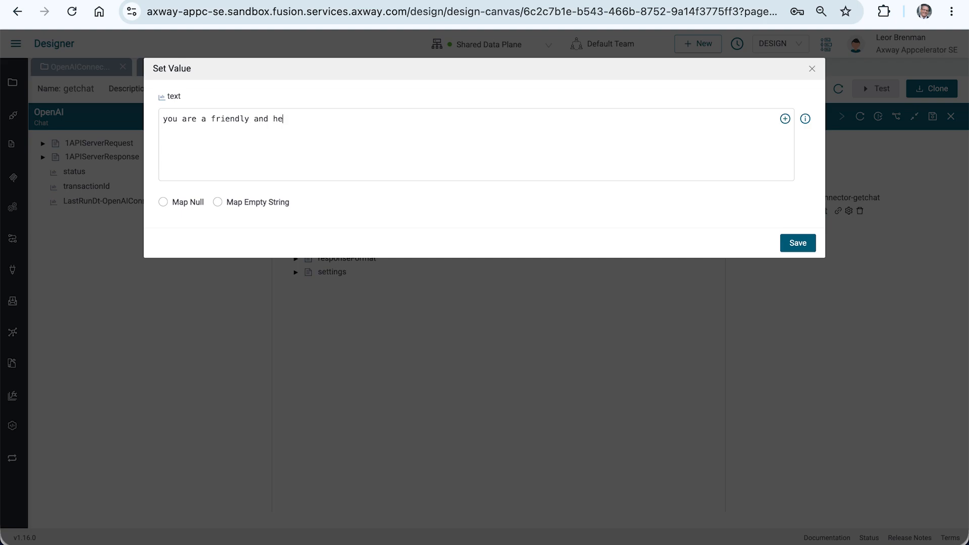
pyautogui.write('lpful ai agent')
pyautogui.click(796, 245)
# Choose and save a predefined value for the type field under messages in OpenAIChatInput.
pyautogui.click(296, 245)
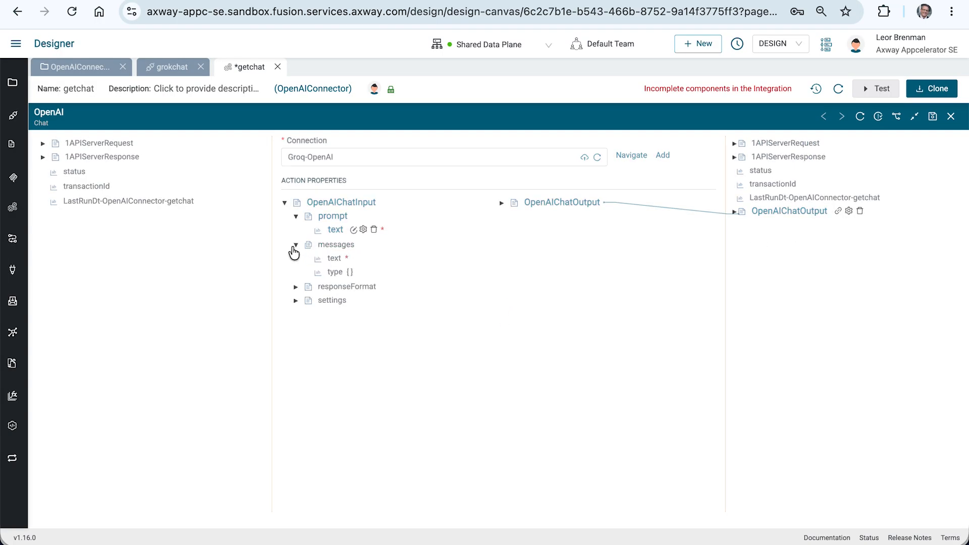
pyautogui.rightClick(335, 272)
pyautogui.click(351, 319)
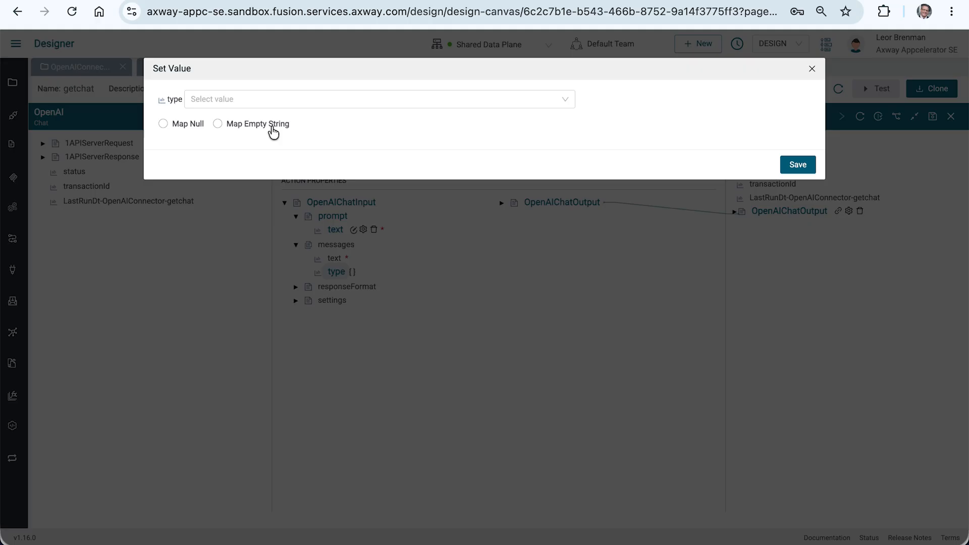
pyautogui.click(268, 99)
pyautogui.click(254, 142)
pyautogui.click(787, 166)
# Map the text query parameter of 1APIServerRequest to the text field under messages in OpenAIChatInput.
pyautogui.click(43, 143)
pyautogui.click(55, 170)
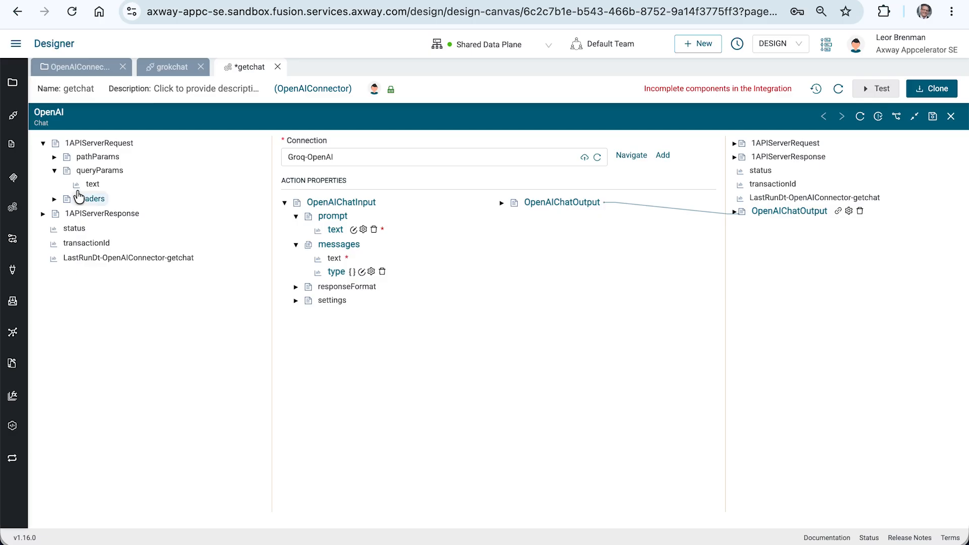
pyautogui.moveTo(91, 184); pyautogui.dragTo(334, 258)
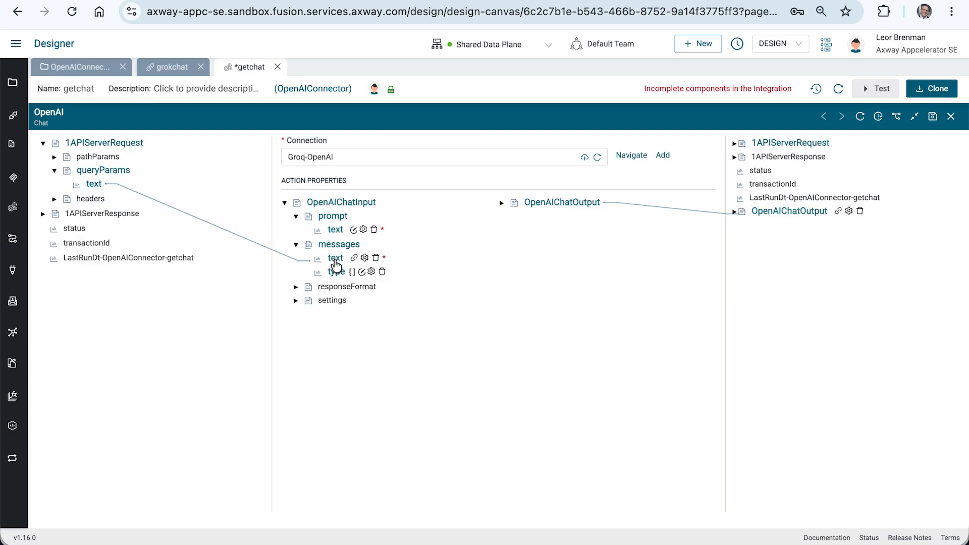
# Set the output status variable to 200 and save the value.
pyautogui.rightClick(760, 170)
pyautogui.click(788, 217)
pyautogui.write('200')
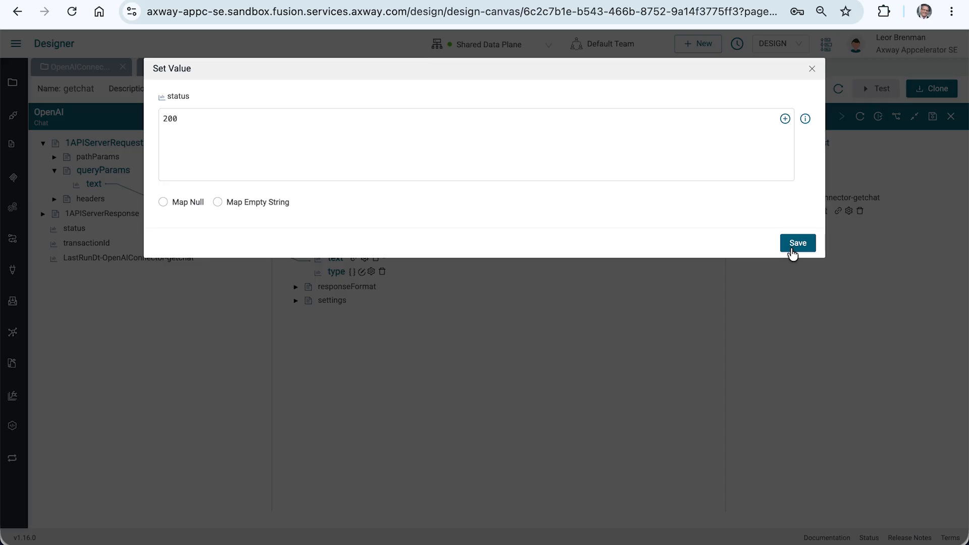
pyautogui.click(794, 245)
# Map the message text in OpenAIChatOutput's response to the response field in the 200 application/json body of 1APIServerResponse.
pyautogui.click(735, 158)
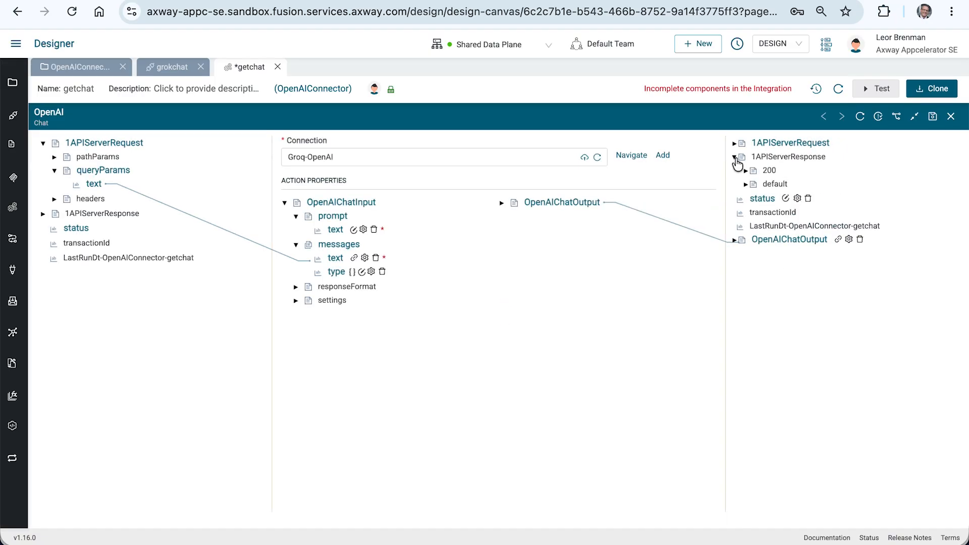
pyautogui.click(746, 171)
pyautogui.click(757, 198)
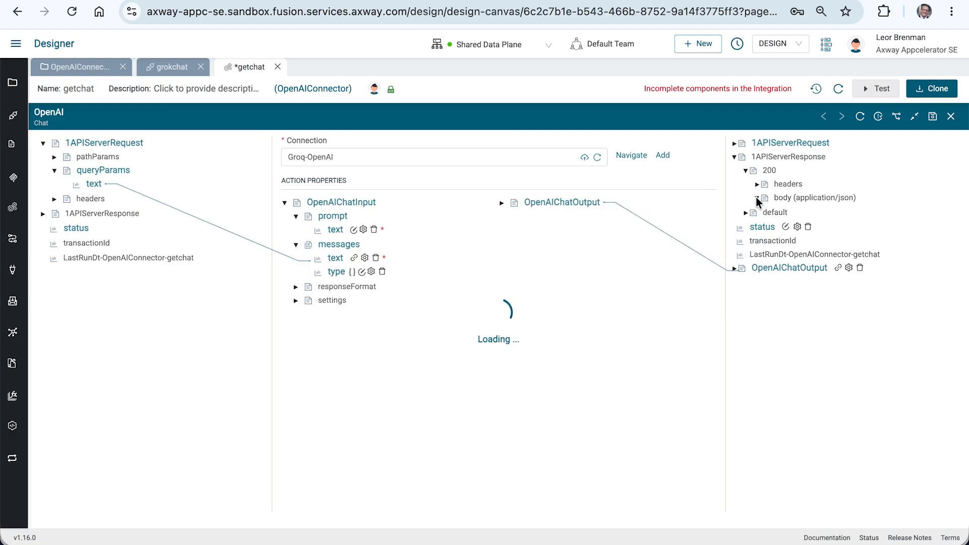
pyautogui.click(501, 202)
pyautogui.click(513, 230)
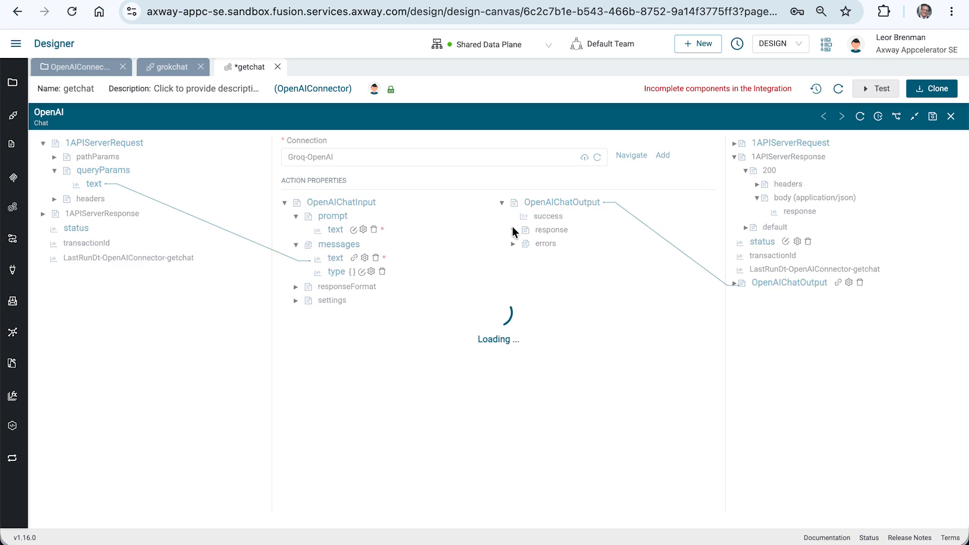
pyautogui.moveTo(564, 257); pyautogui.dragTo(802, 214)
# Set the Content-Type header of the 200 response to application/json and save the getchat integration.
pyautogui.click(757, 184)
pyautogui.rightClick(811, 334)
pyautogui.click(832, 383)
pyautogui.write('a')
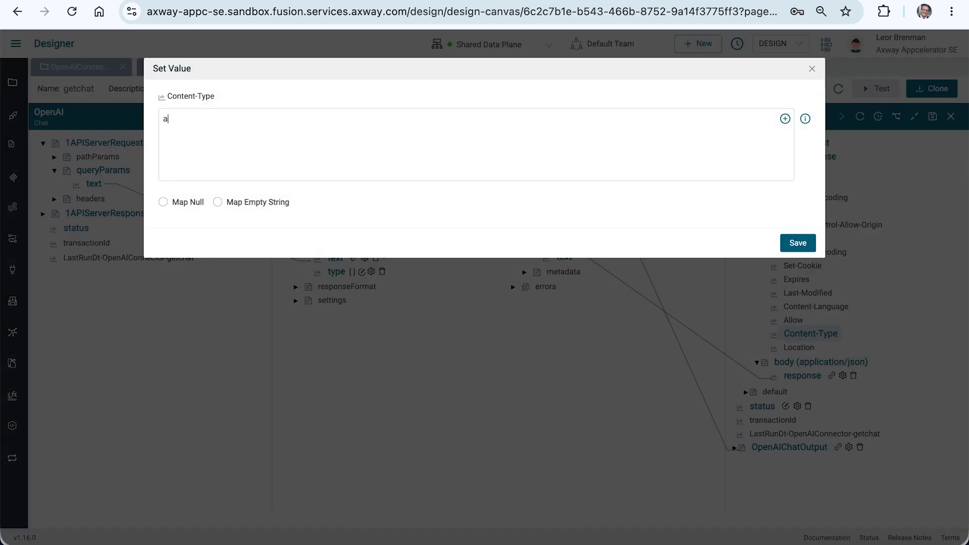
pyautogui.write('pplication/json')
pyautogui.click(797, 243)
pyautogui.click(931, 118)
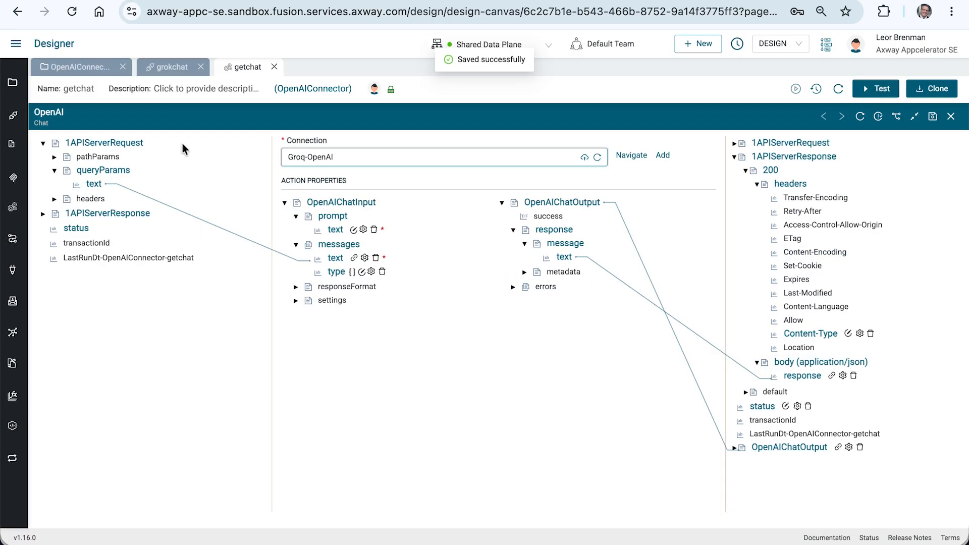
# Open the grokchat API's activations and activate it on the Shared Data Plane.
pyautogui.click(173, 69)
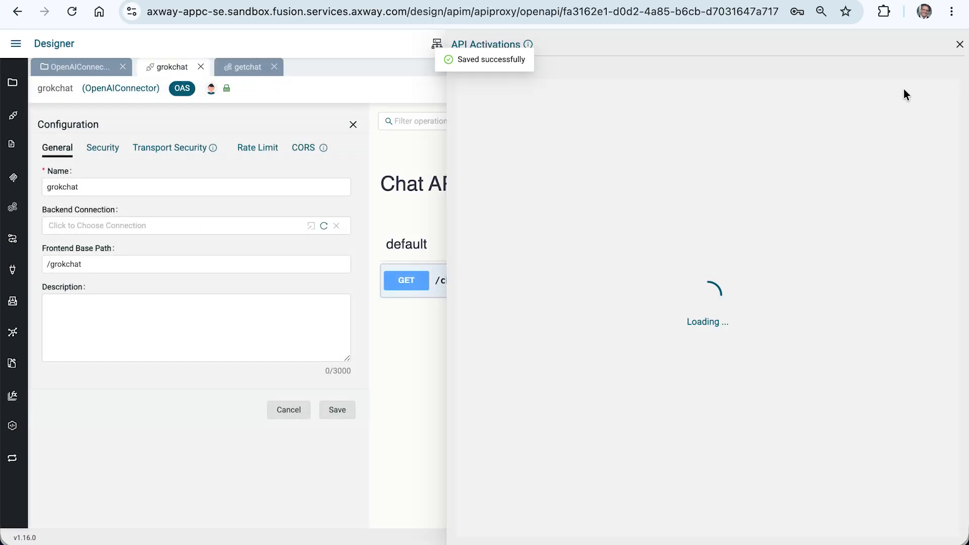
pyautogui.click(906, 89)
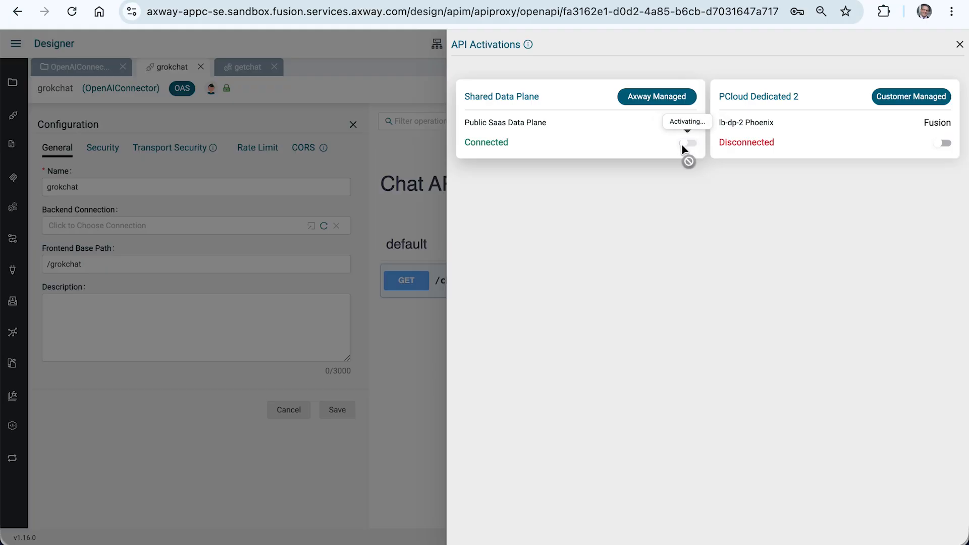
pyautogui.click(658, 144)
pyautogui.press('super+Tab')
pyautogui.press('super+Tab')
pyautogui.press('super+Tab')
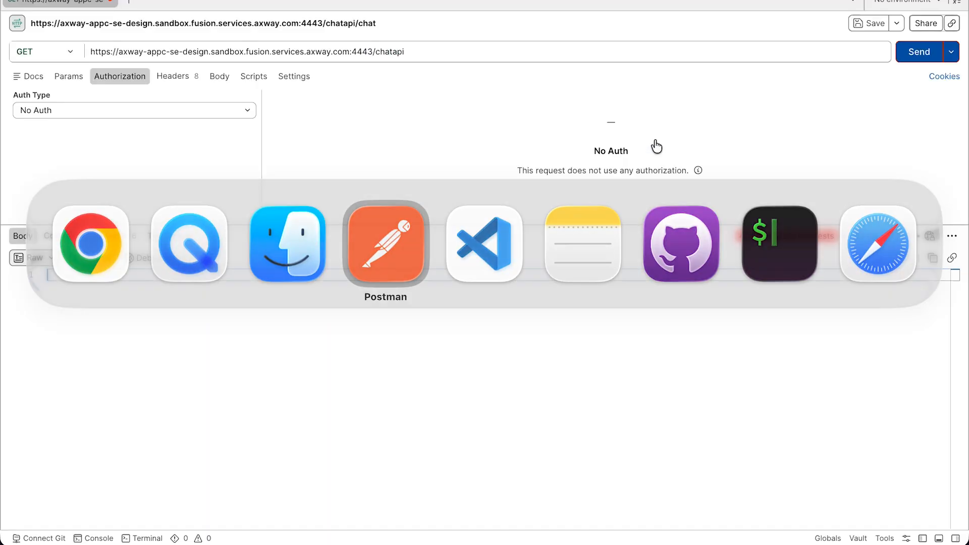
pyautogui.tripleClick(539, 48)
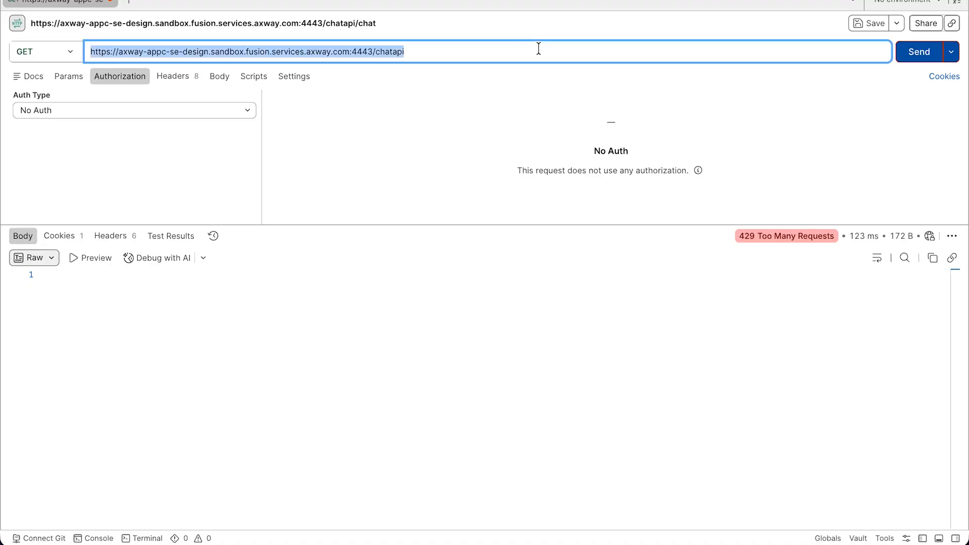
pyautogui.press('super+v')
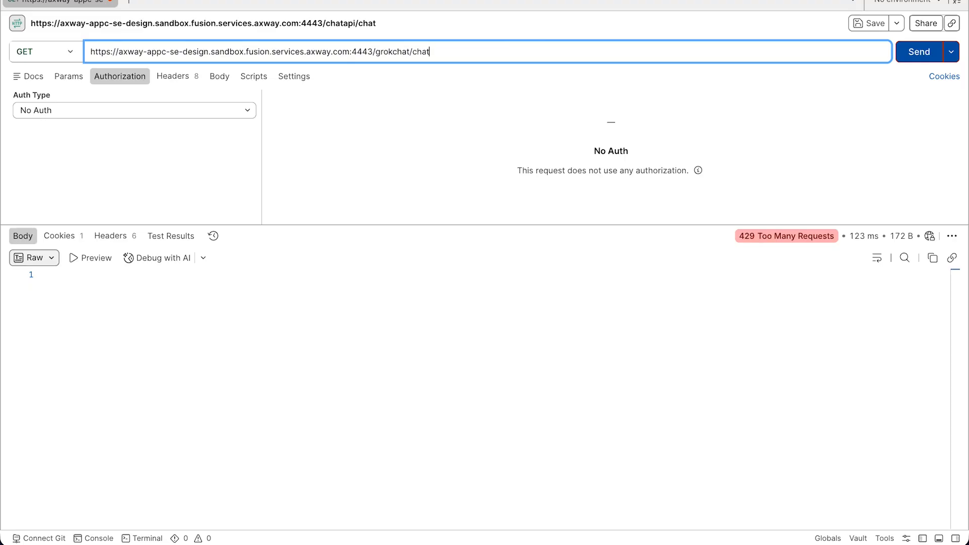
pyautogui.write('?y')
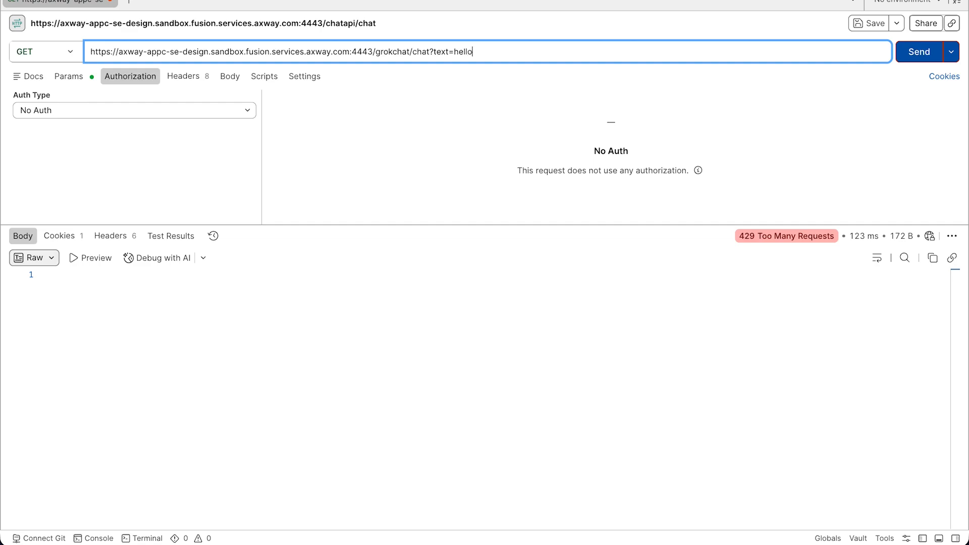
pyautogui.press('Return')
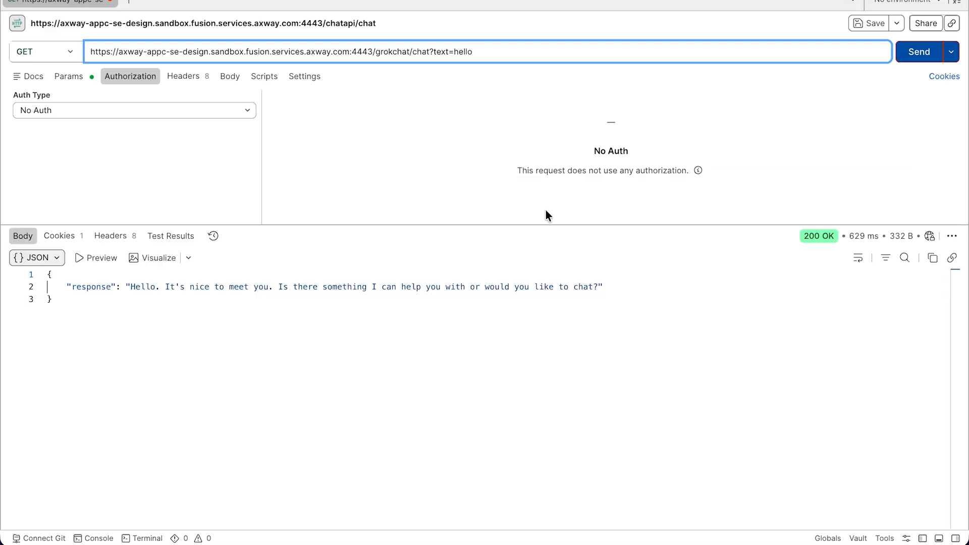
# Return to the Designer in Chrome, deactivate grokchat on the Shared Data Plane and close its API activations.
pyautogui.press('super+Tab')
pyautogui.click(688, 143)
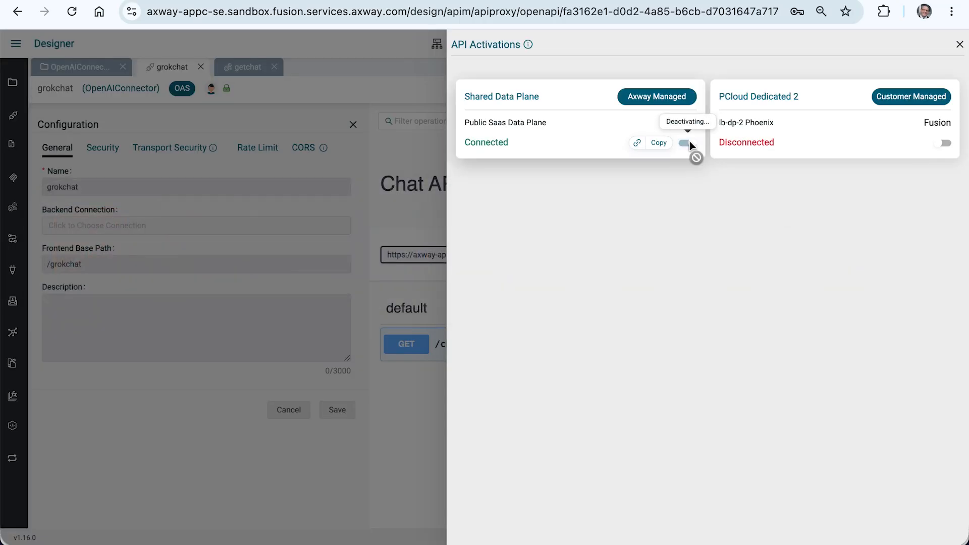
pyautogui.click(372, 71)
# Set the grokchat API's global inbound security to API Key.
pyautogui.click(106, 147)
pyautogui.click(91, 209)
pyautogui.click(87, 247)
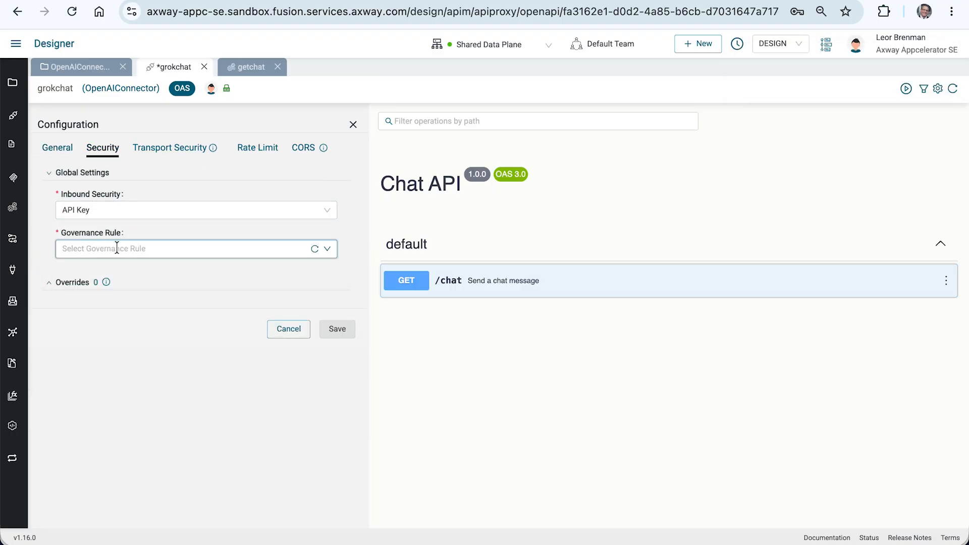
# Create an API key governance rule named apikey with key location Header and key name x-api-key.
pyautogui.click(116, 249)
pyautogui.click(154, 333)
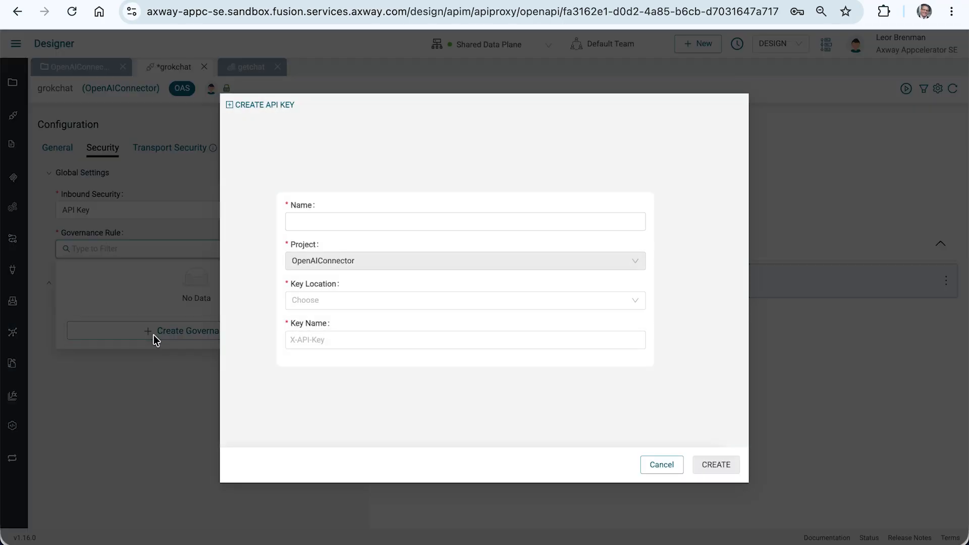
pyautogui.click(320, 220)
pyautogui.write('apikey')
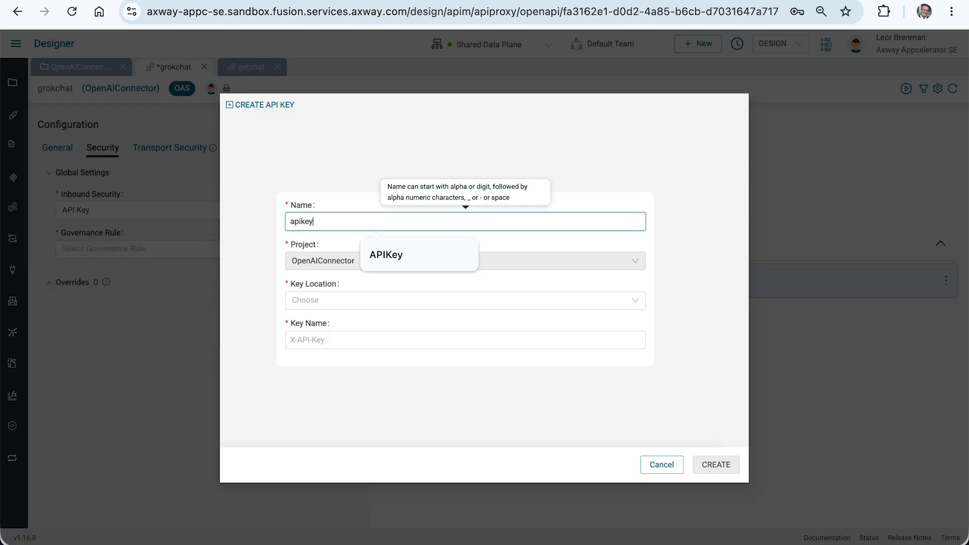
pyautogui.click(305, 306)
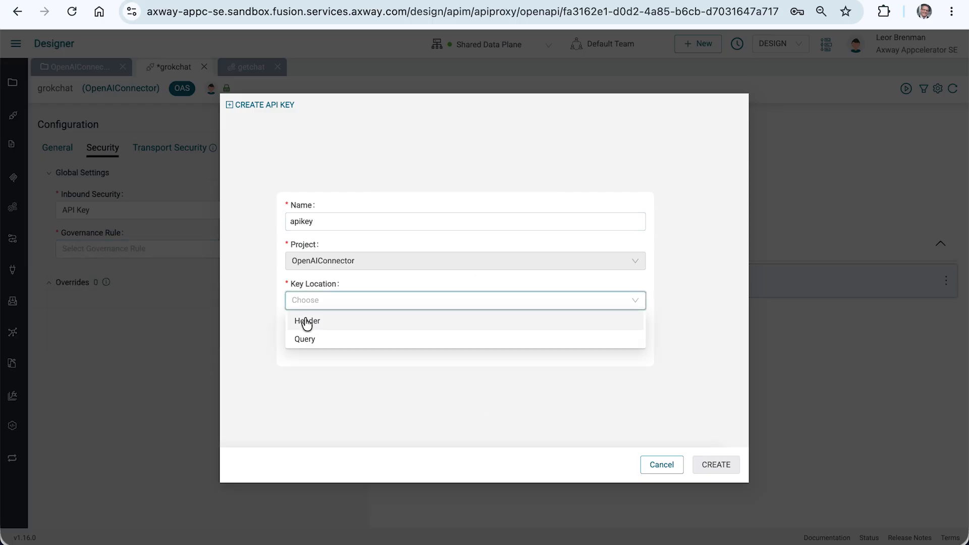
pyautogui.click(307, 322)
pyautogui.click(309, 340)
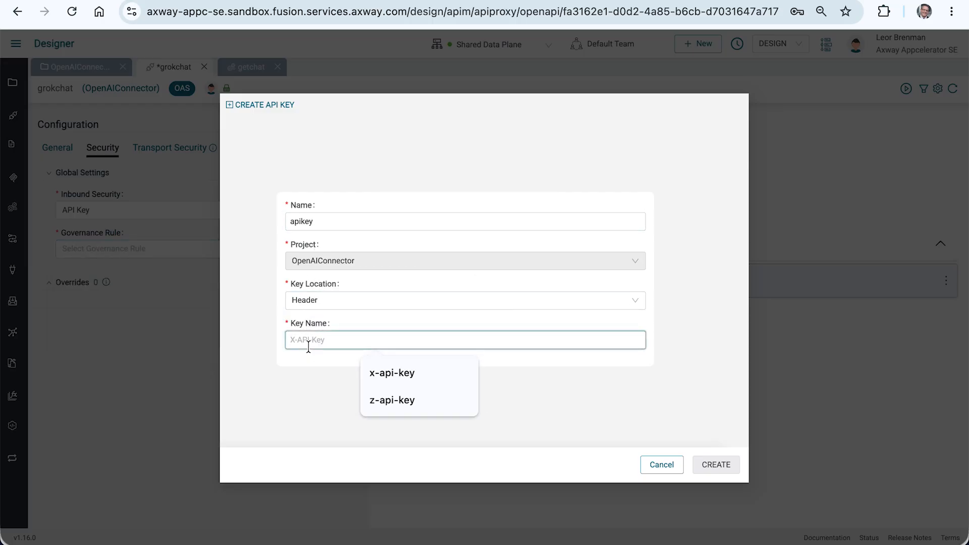
pyautogui.write('x')
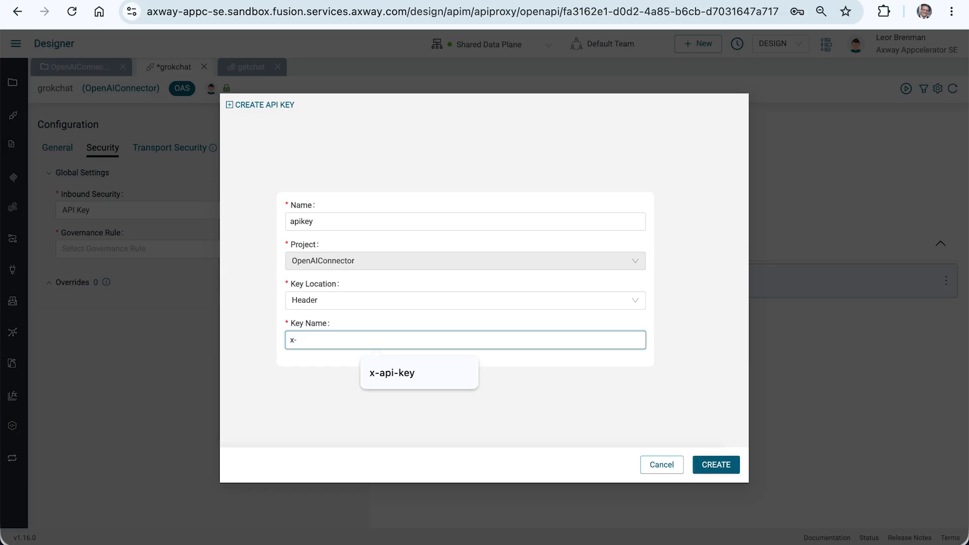
pyautogui.write('-api-key')
pyautogui.click(387, 374)
pyautogui.click(714, 465)
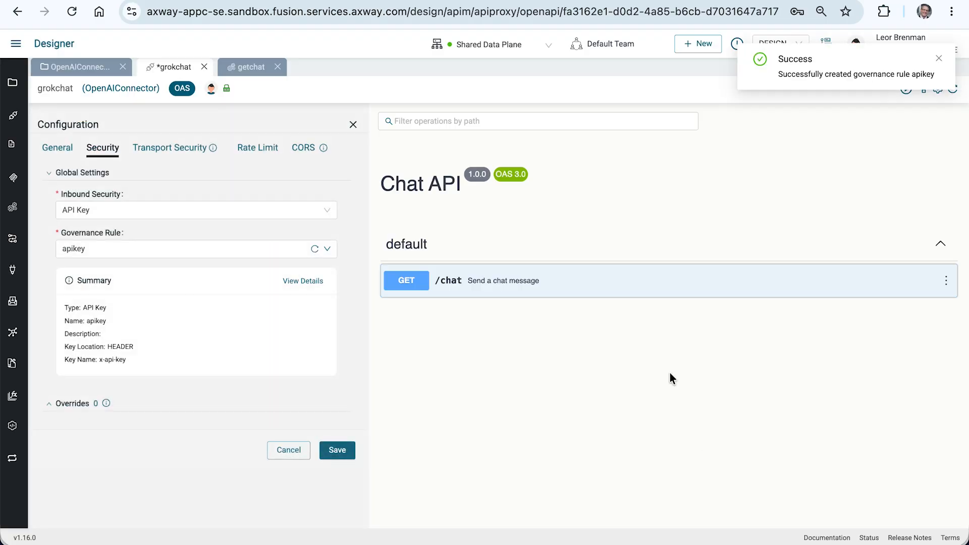
# Save the grokchat API's security configuration and activate the API again.
pyautogui.click(337, 451)
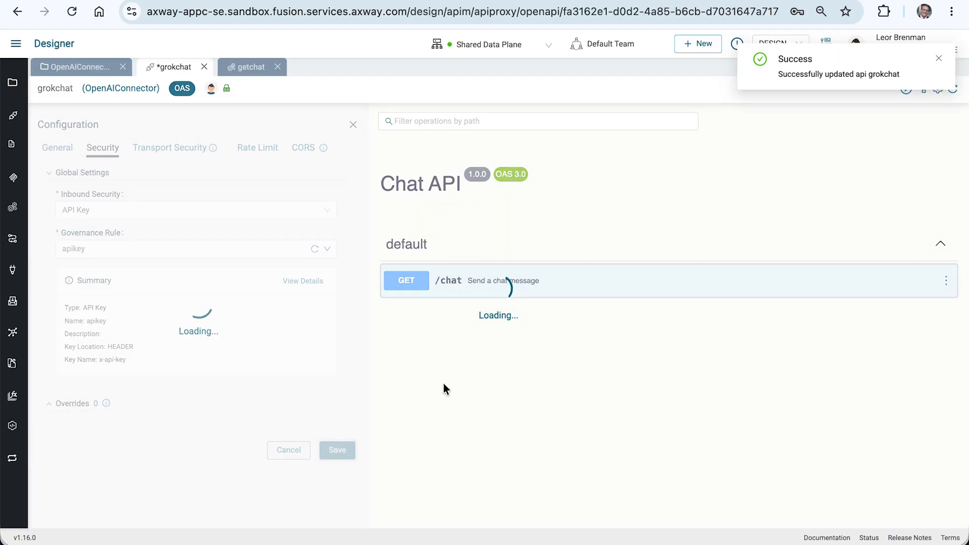
pyautogui.click(940, 61)
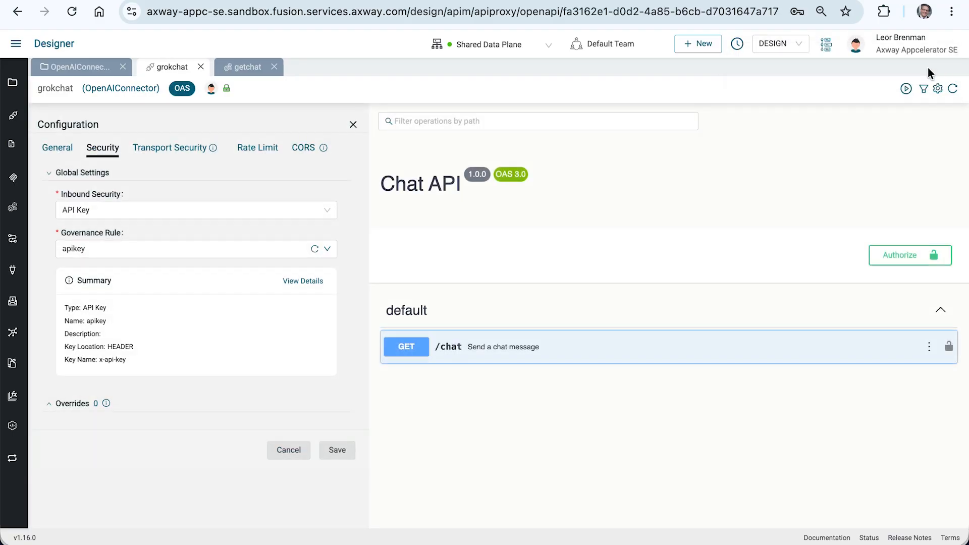
pyautogui.click(907, 87)
# Switch to Postman, resend the grokchat request with No Auth and check the response status.
pyautogui.press('super+Tab')
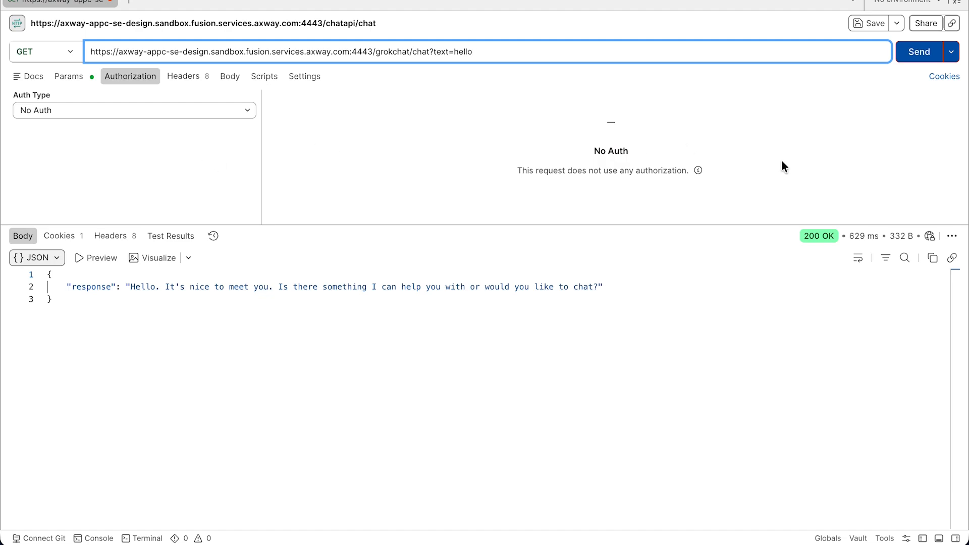
pyautogui.click(911, 57)
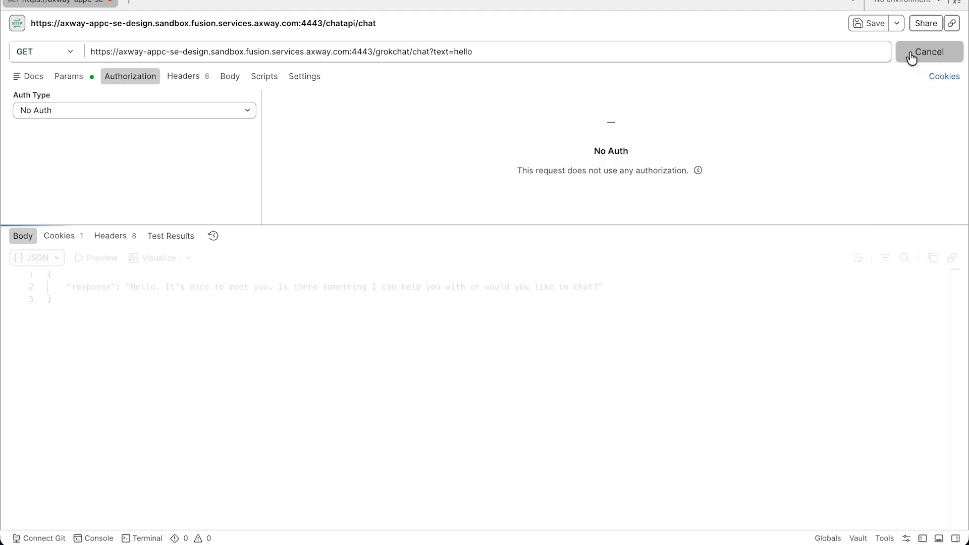
pyautogui.moveTo(797, 242)
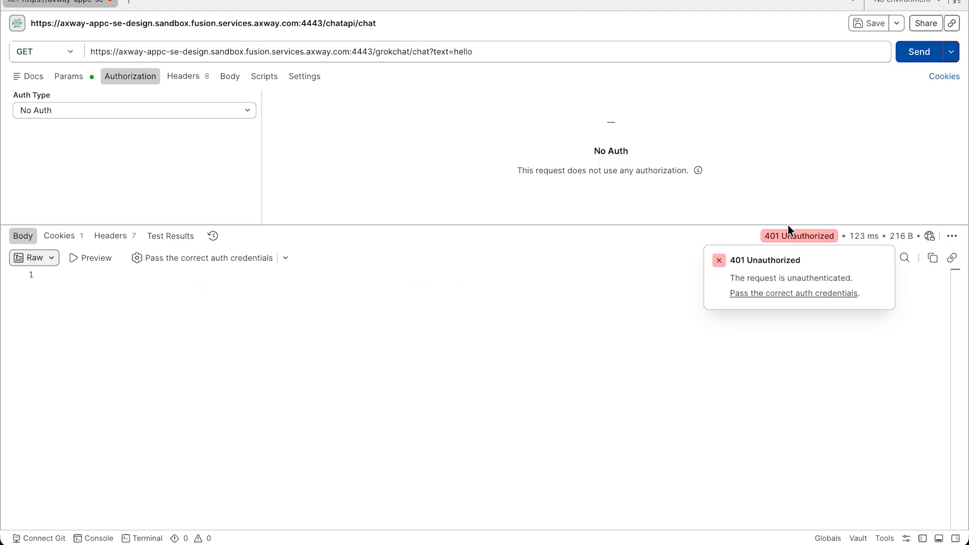
# Switch to the Manager in Chrome and create a consumer application named grokchat.
pyautogui.press('super+Tab')
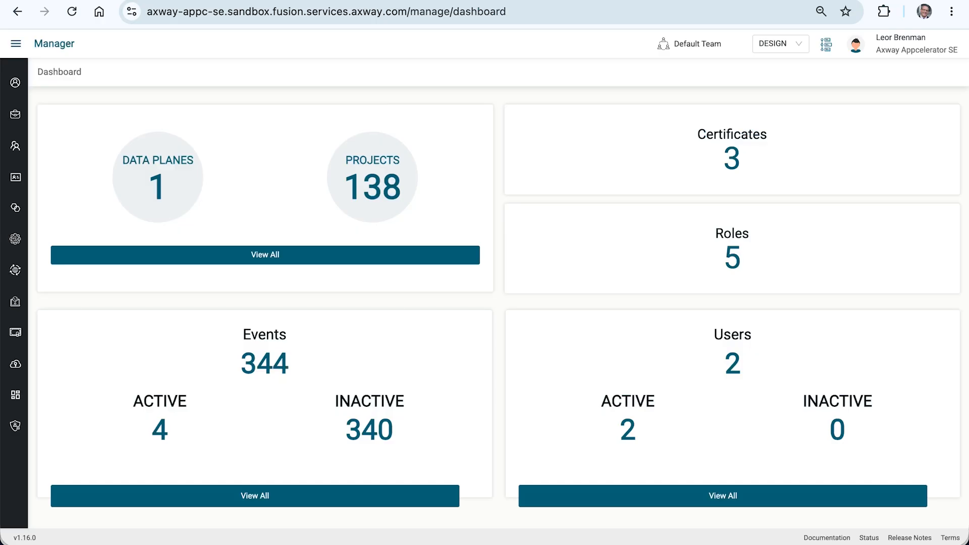
pyautogui.moveTo(24, 386)
pyautogui.click(56, 401)
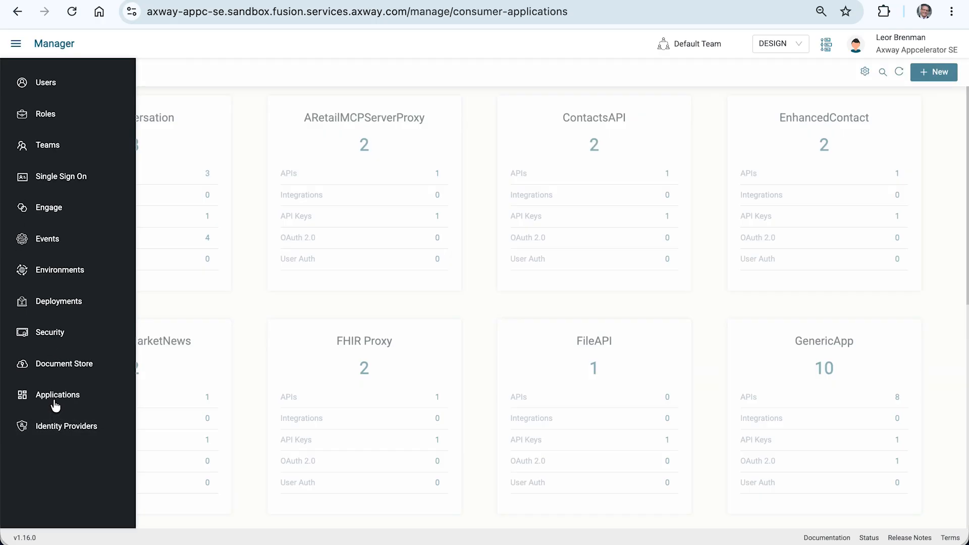
pyautogui.click(932, 74)
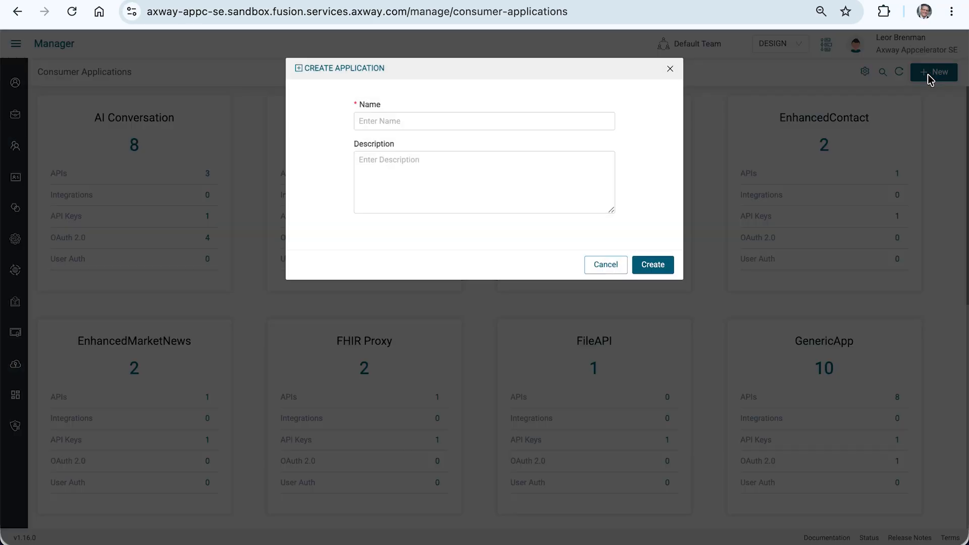
pyautogui.click(543, 124)
pyautogui.write('grokchat')
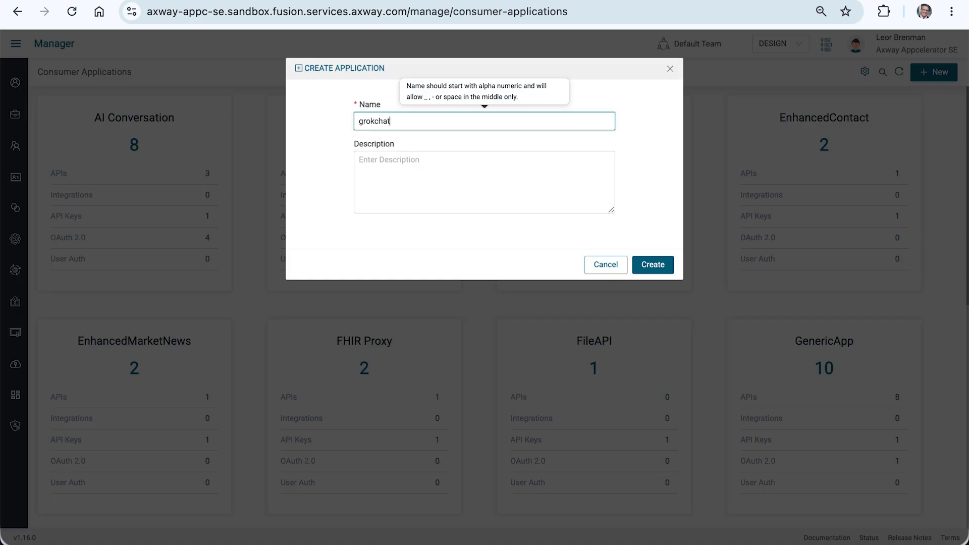
pyautogui.click(652, 266)
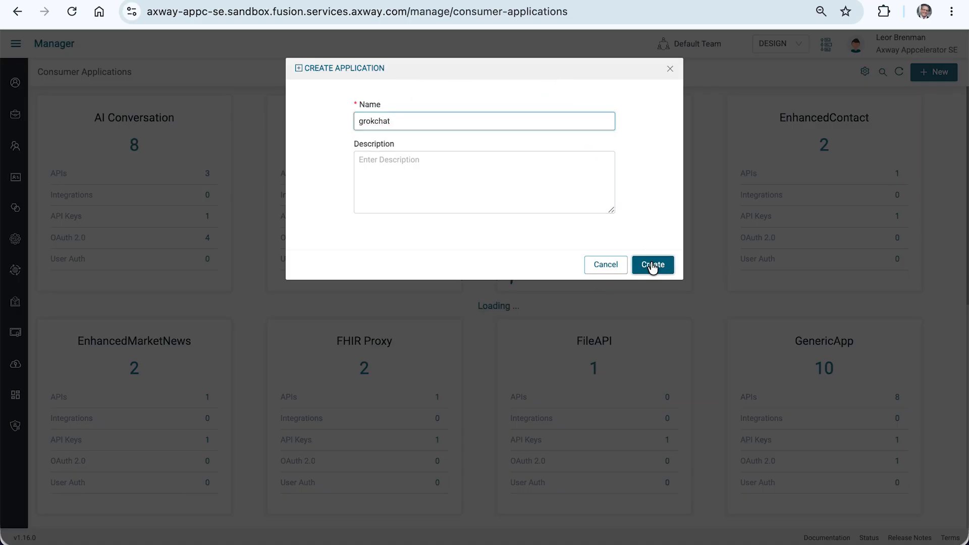
# Assign the grokchat (OpenAIConnector) API and the Shared Data Plane to the grokchat application.
pyautogui.click(126, 275)
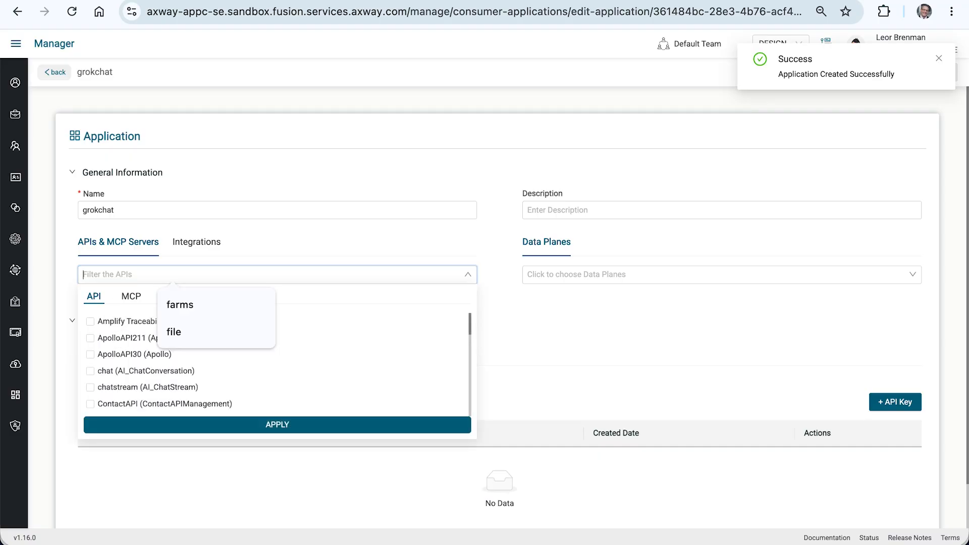
pyautogui.write('gr')
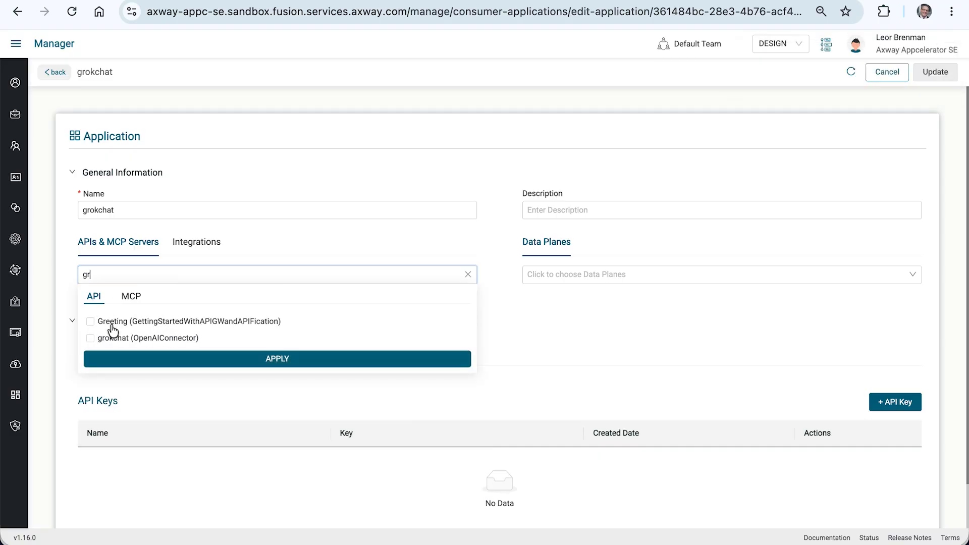
pyautogui.click(111, 338)
pyautogui.click(117, 358)
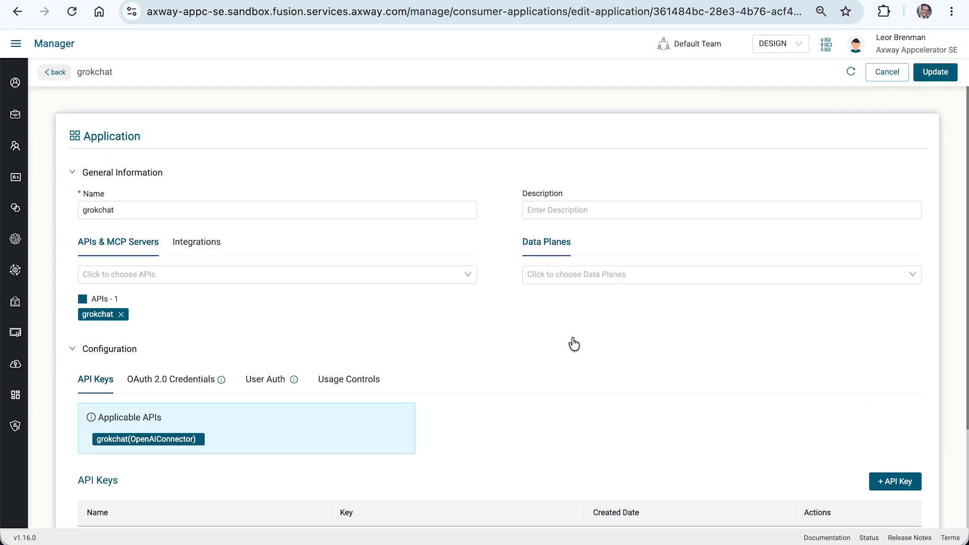
pyautogui.click(562, 274)
pyautogui.click(566, 300)
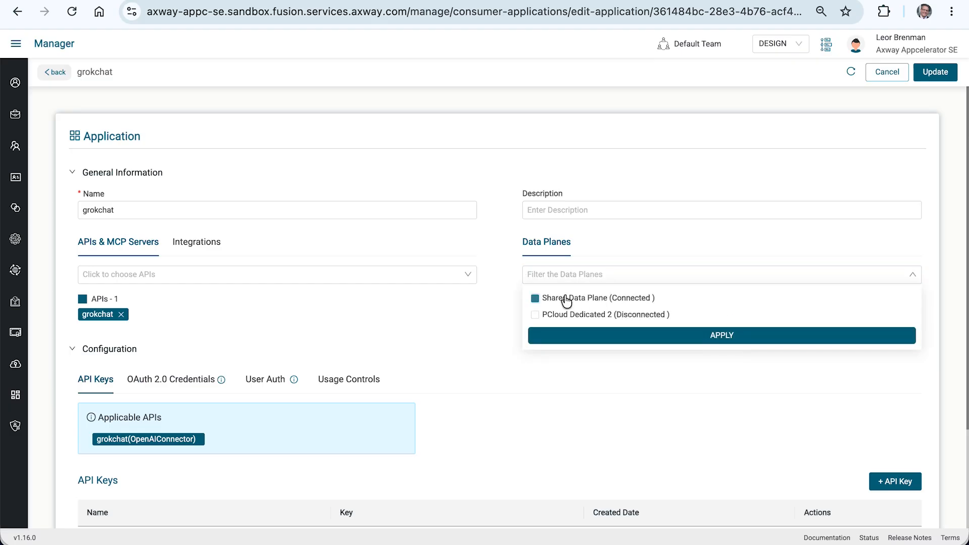
pyautogui.click(569, 336)
# Add an LLM quota to the application's usage controls for All APIs and MCPs on Per Fusion Data Plane Default.
pyautogui.scroll(-3, 530, 346)
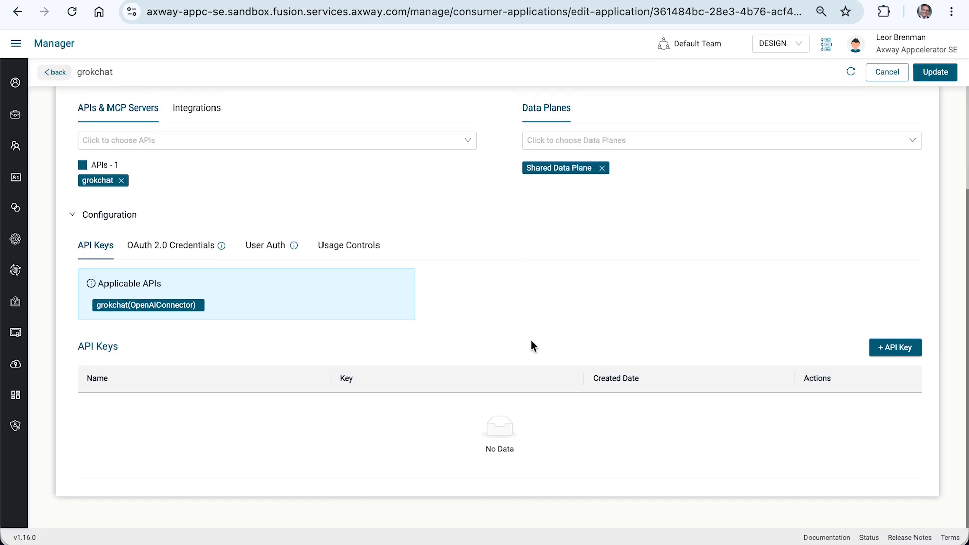
pyautogui.click(352, 245)
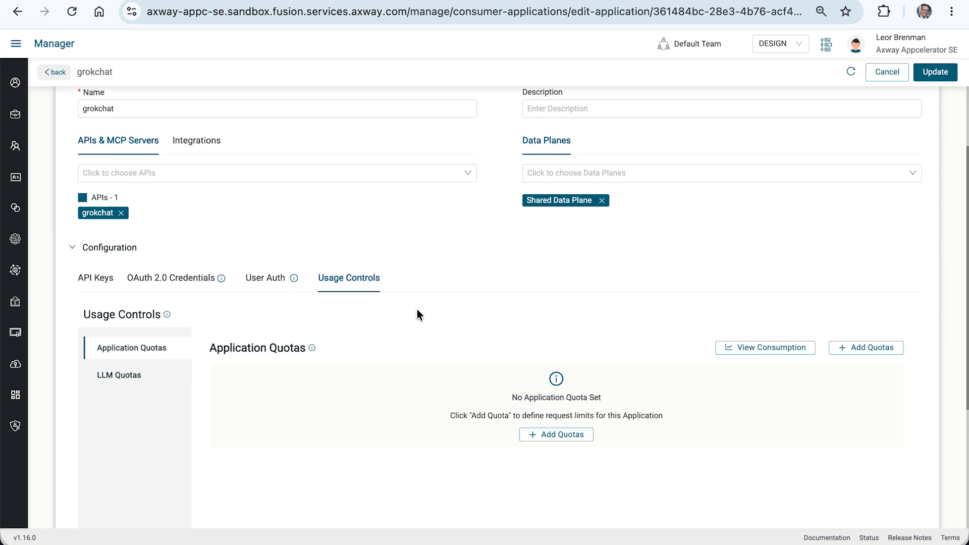
pyautogui.click(117, 377)
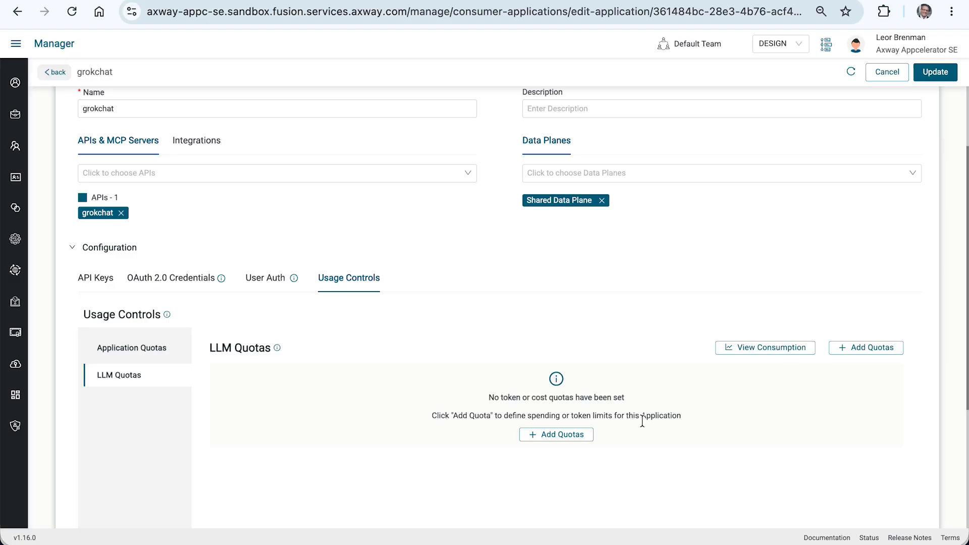
pyautogui.click(870, 348)
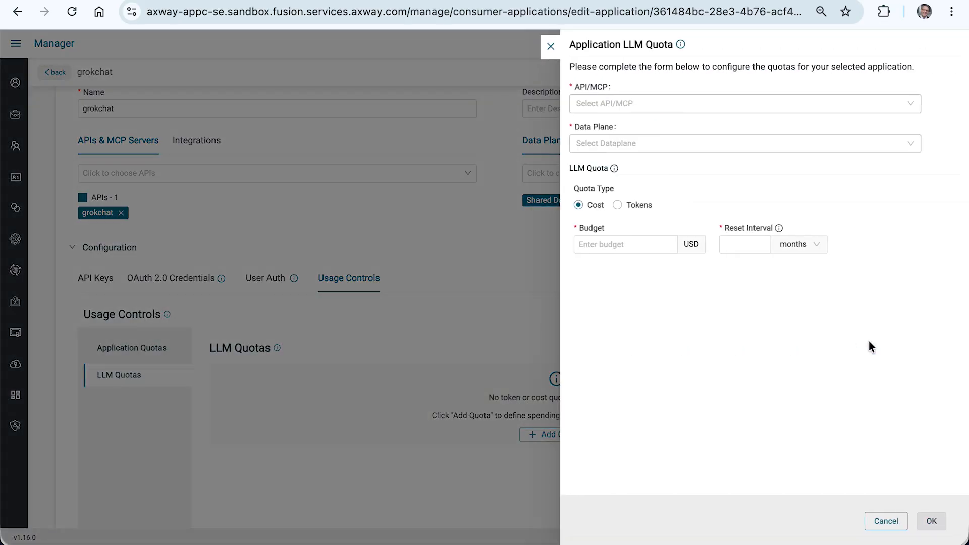
pyautogui.click(596, 105)
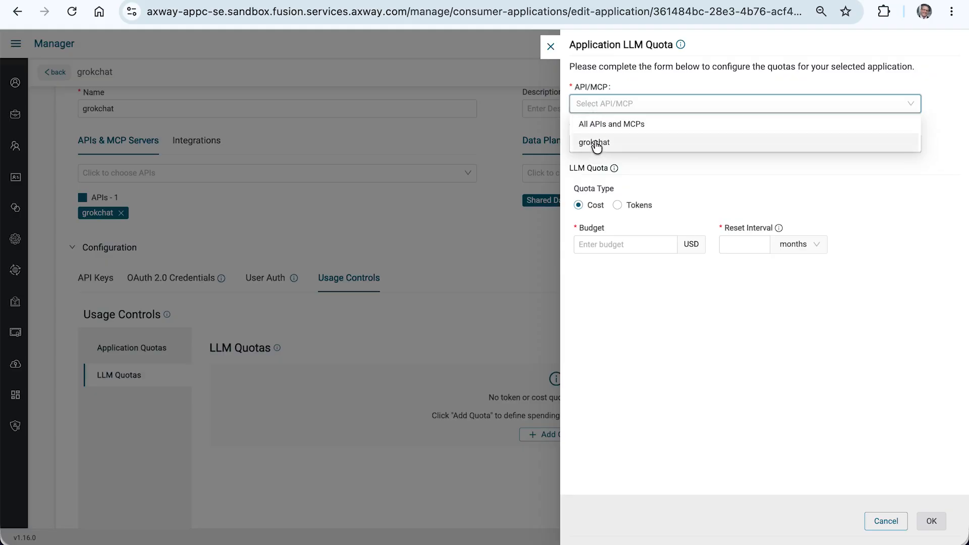
pyautogui.click(596, 123)
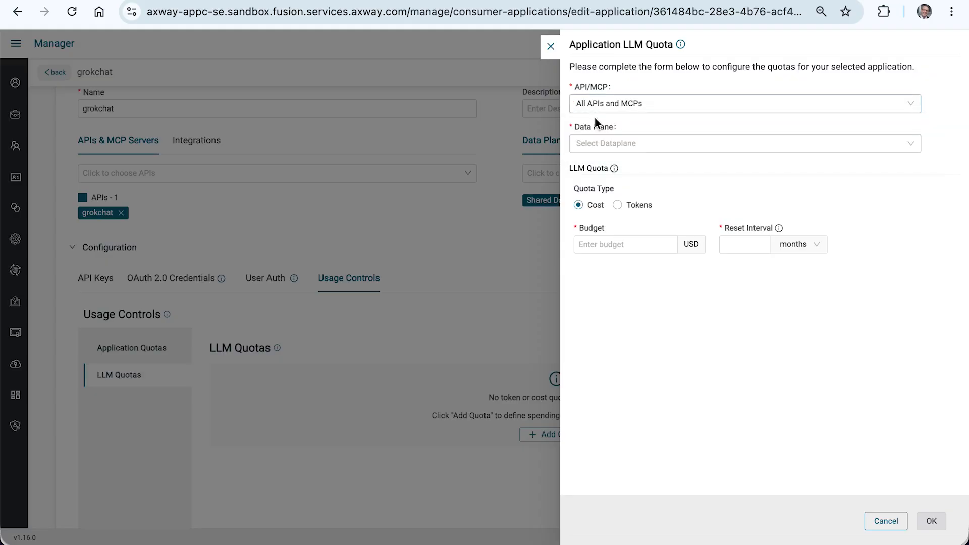
pyautogui.click(599, 144)
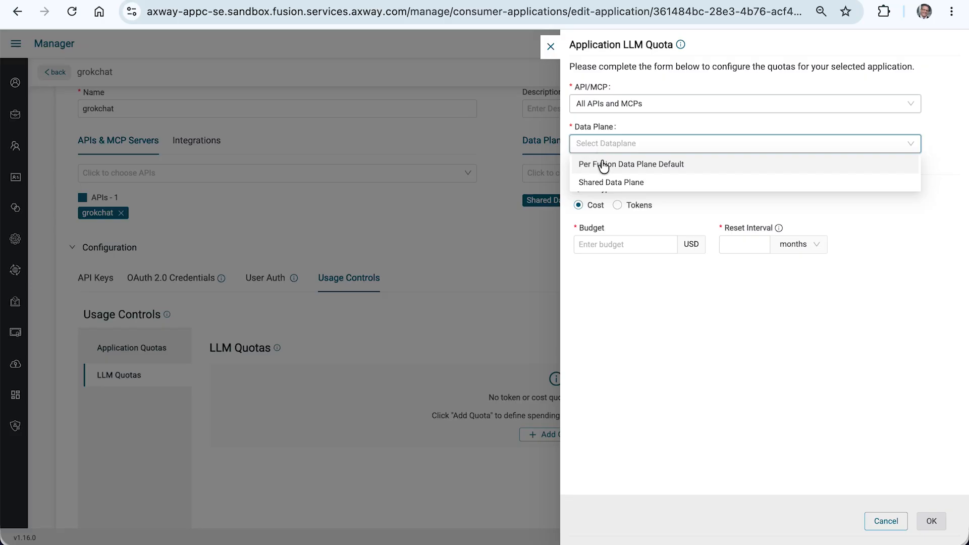
pyautogui.click(604, 165)
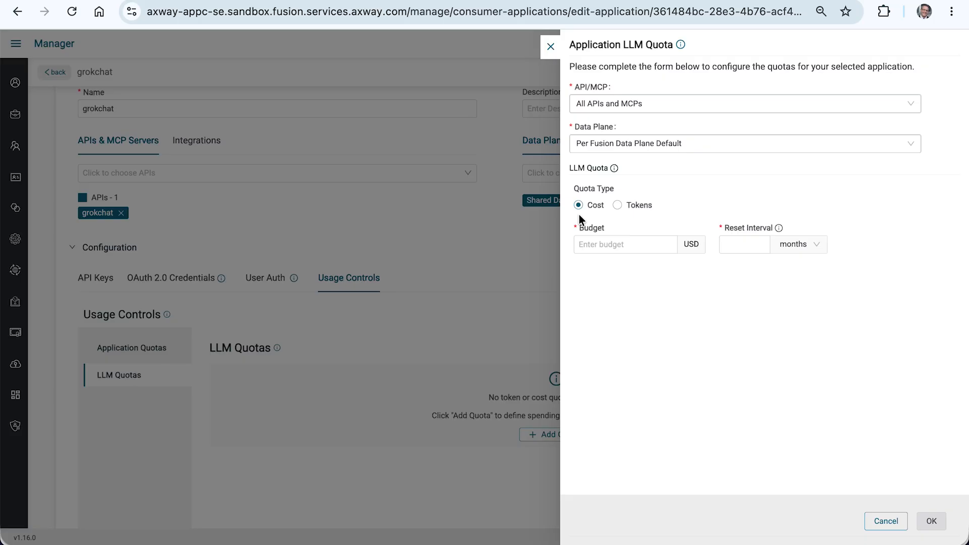
# Make the LLM quota token-based with 500 input tokens, 600 output tokens and a reset interval of 1 mins, and confirm it.
pyautogui.click(640, 206)
pyautogui.click(612, 247)
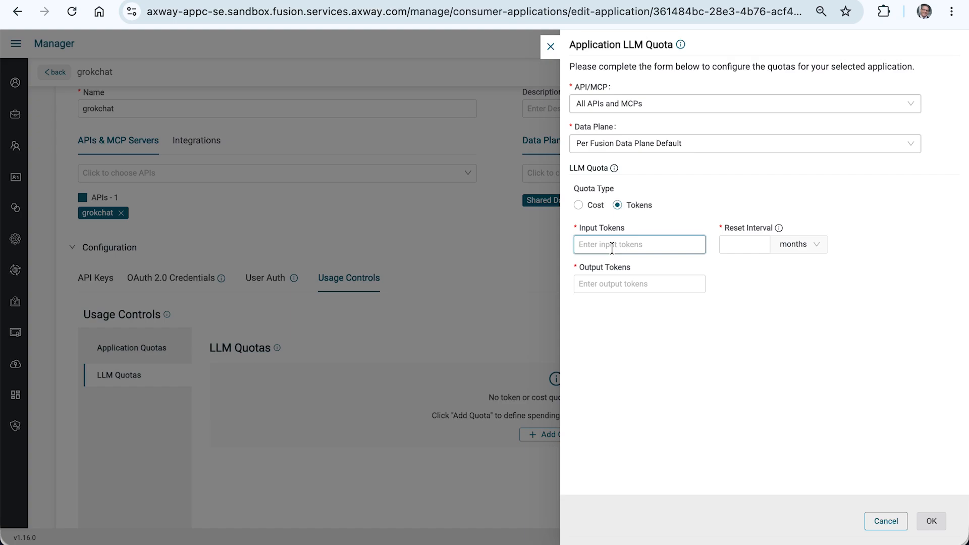
pyautogui.write('500')
pyautogui.click(621, 285)
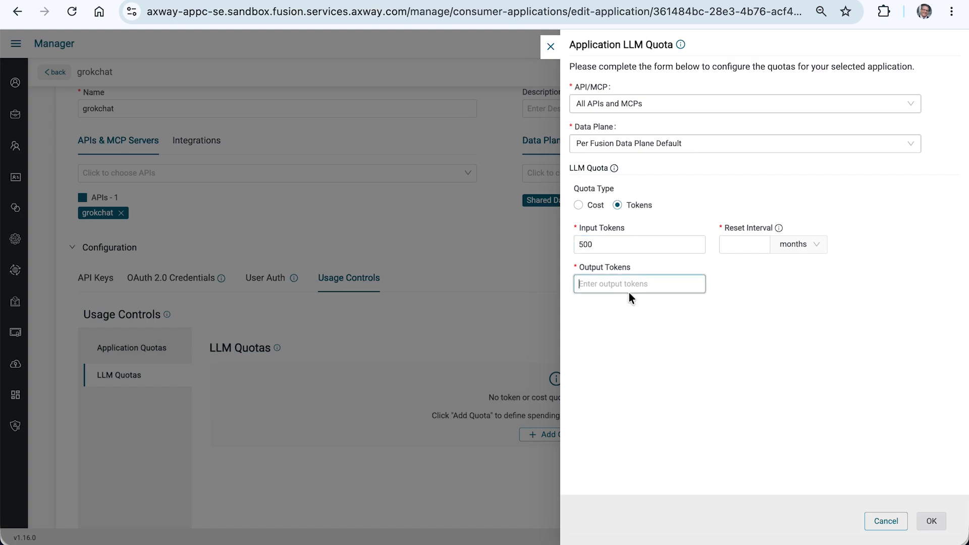
pyautogui.write('600')
pyautogui.click(756, 246)
pyautogui.write('1')
pyautogui.click(785, 249)
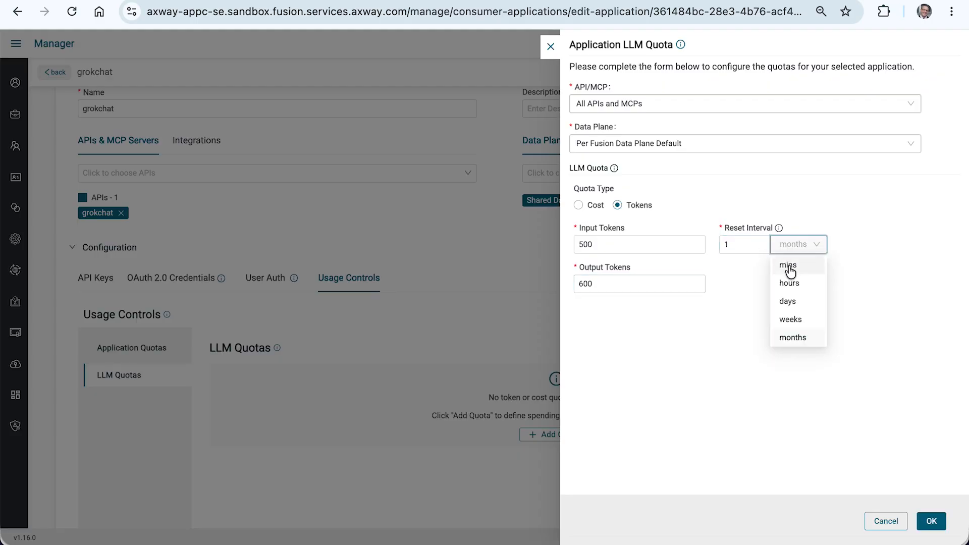
pyautogui.click(788, 268)
pyautogui.click(932, 520)
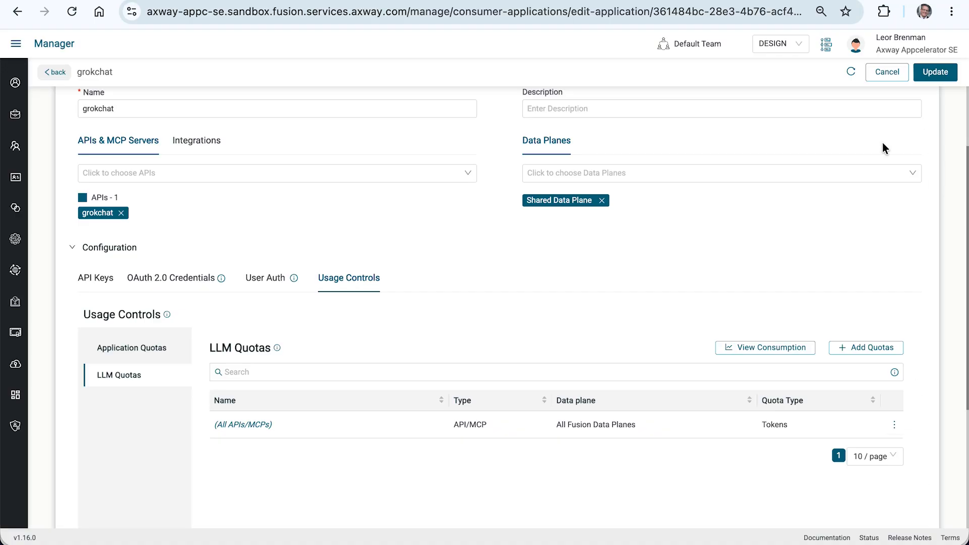
# Generate an API key for the grokchat application, update the application and copy the key.
pyautogui.click(97, 279)
pyautogui.click(901, 380)
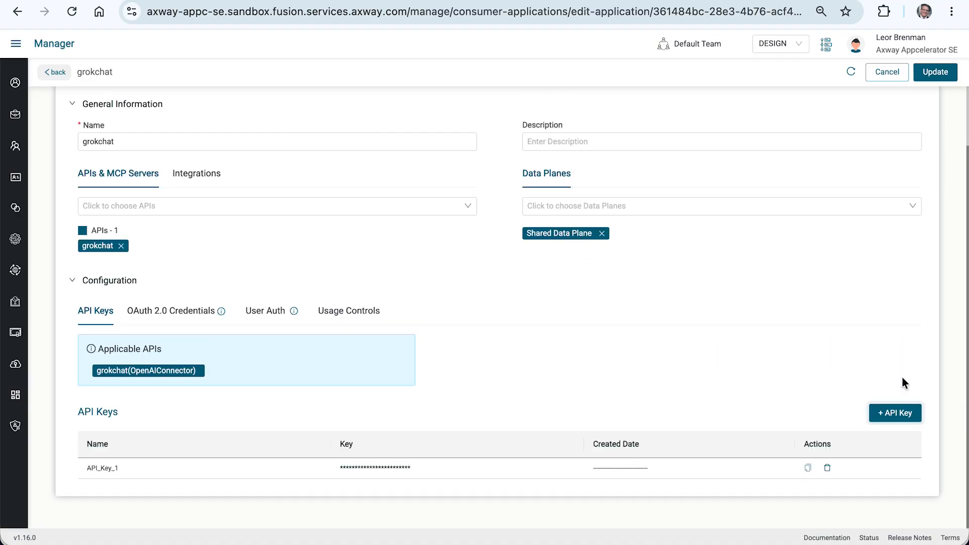
pyautogui.click(934, 72)
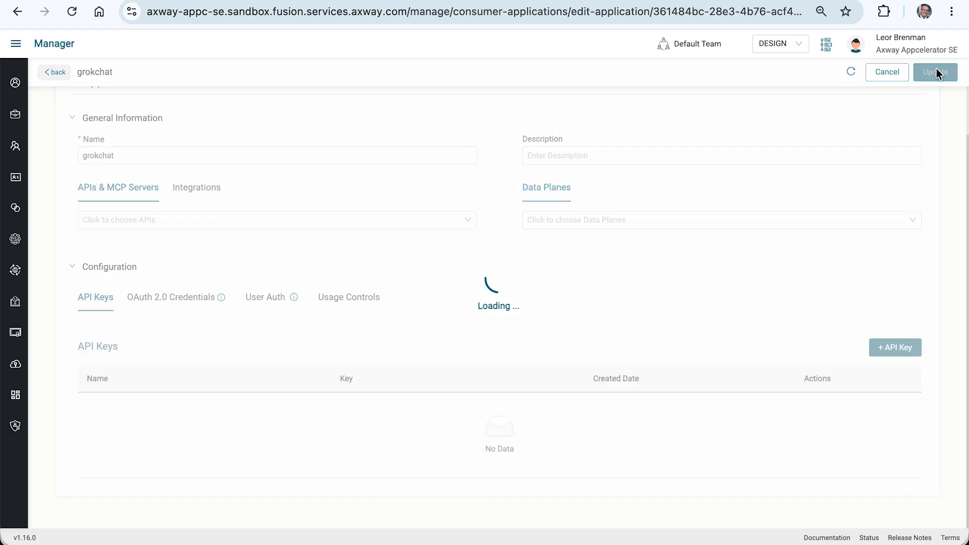
pyautogui.click(808, 467)
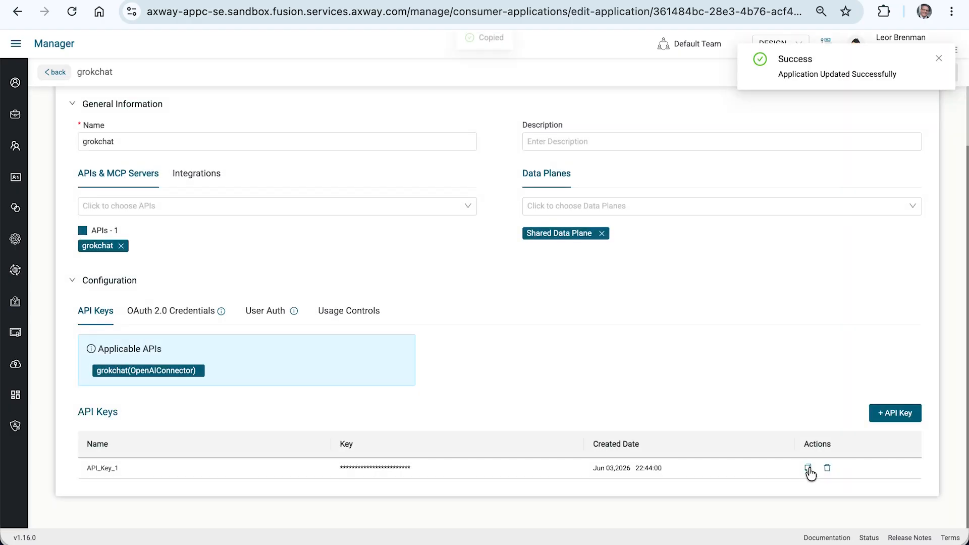
# Switch to Postman, set the request's authorization to API Key, paste the copied API key as the x-api-key value and send it.
pyautogui.press('super+Tab')
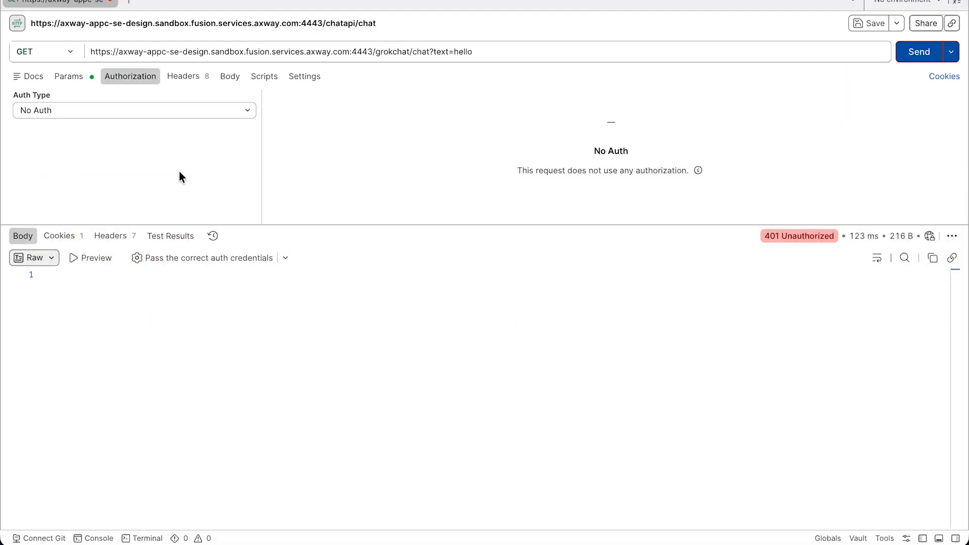
pyautogui.click(123, 110)
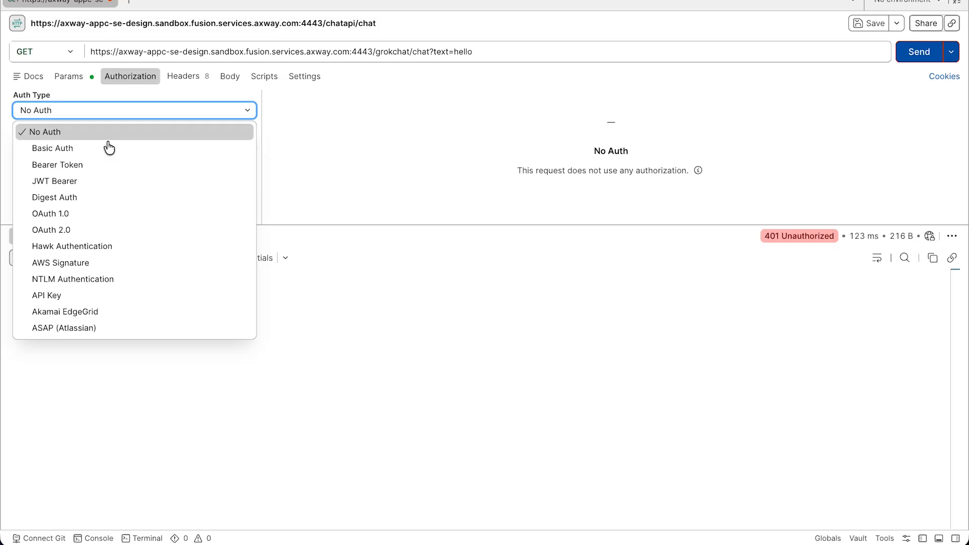
pyautogui.click(70, 296)
pyautogui.click(501, 131)
pyautogui.hotkey('ctrl', 'a')
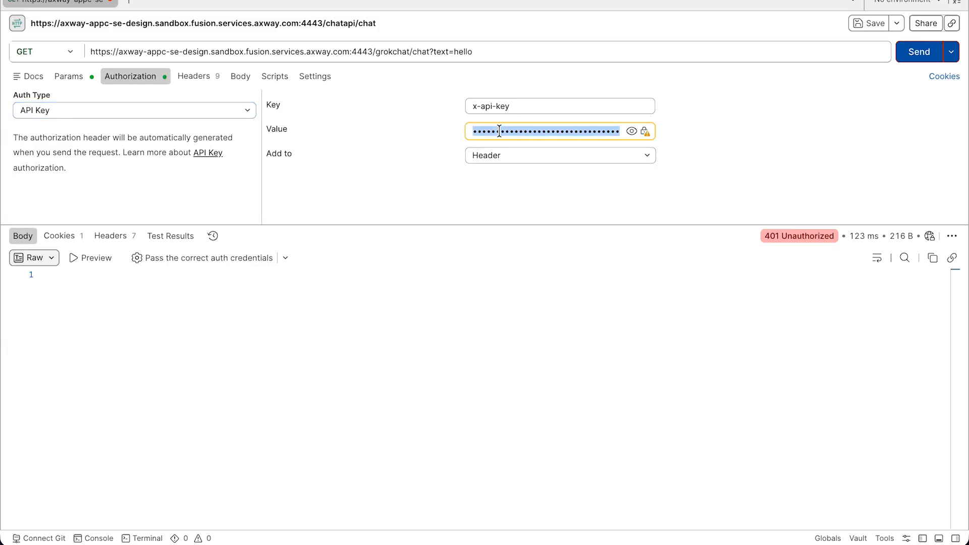
pyautogui.hotkey('ctrl', 'v')
pyautogui.click(919, 57)
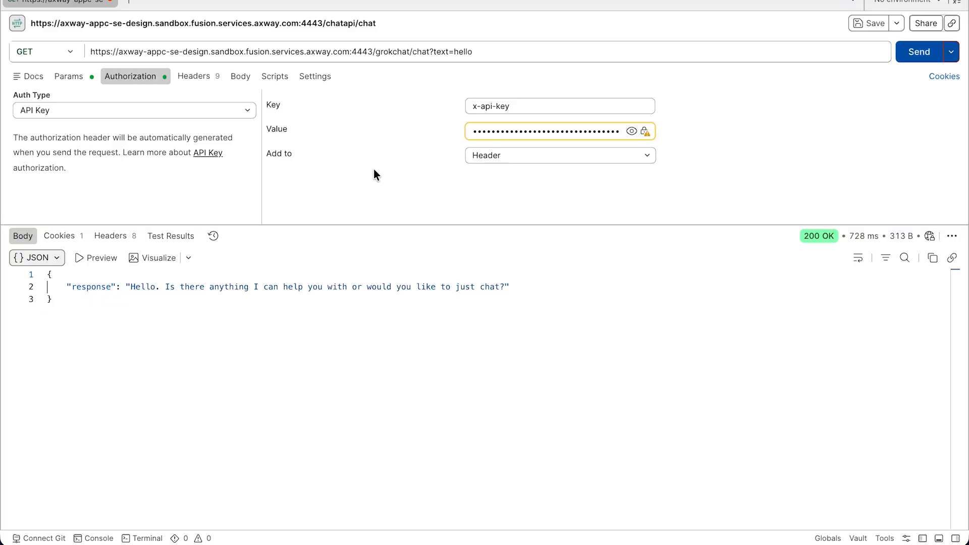
# Set the text query parameter to "explain quantum physics in 10 lines or less".
pyautogui.click(67, 77)
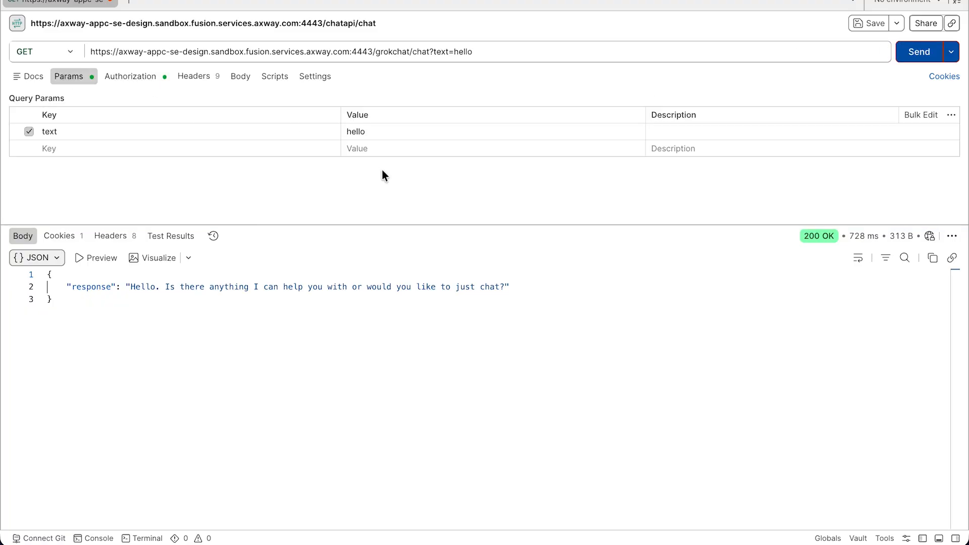
pyautogui.doubleClick(356, 131)
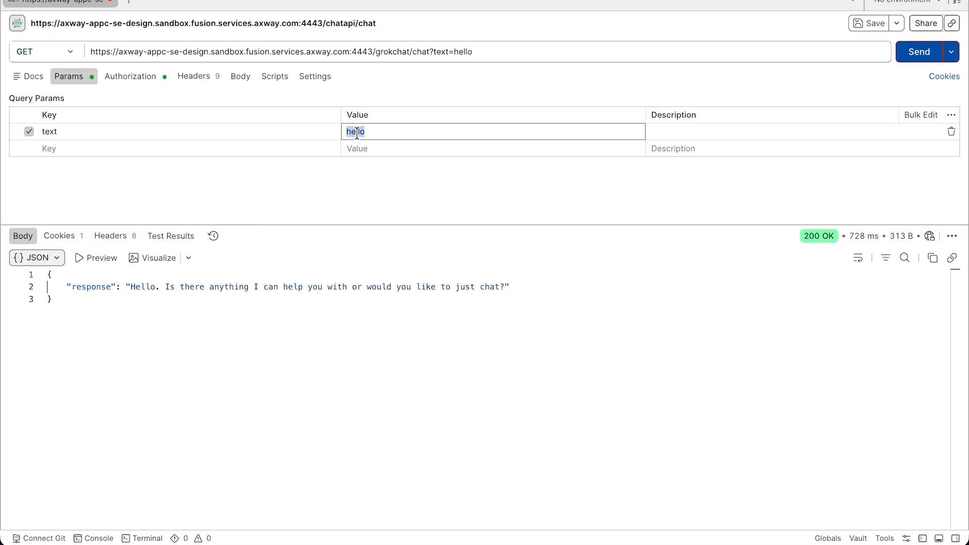
pyautogui.write('explain quantum phusics')
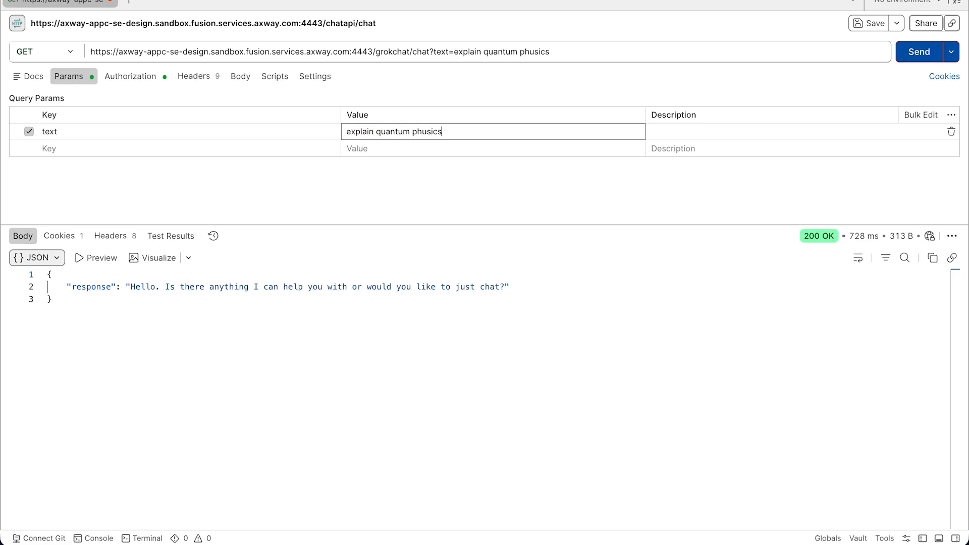
pyautogui.press('BackSpace')
pyautogui.press('BackSpace')
pyautogui.press('BackSpace')
pyautogui.write('ysics in 10 lines or less')
# Send the quantum physics request several times in quick succession to test the token quota, and check the response status.
pyautogui.click(912, 60)
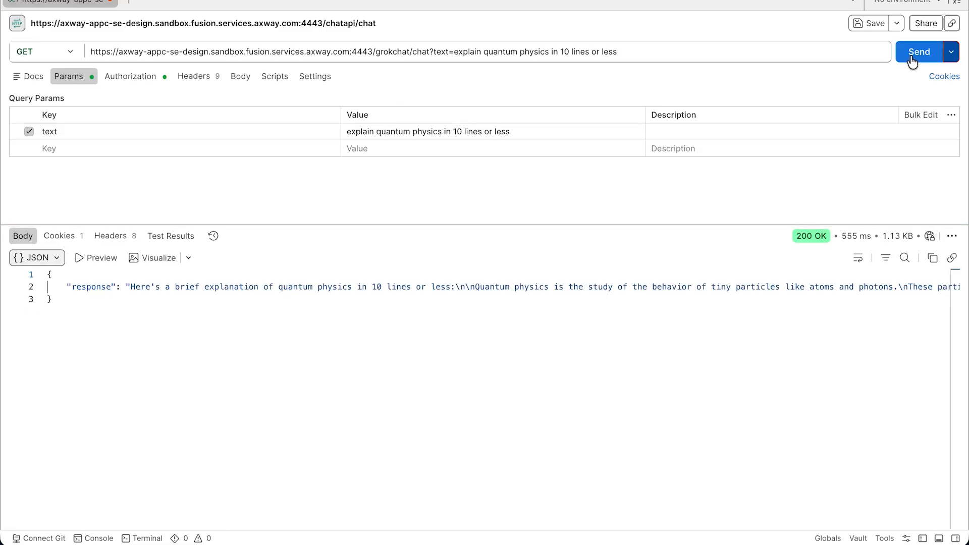
pyautogui.click(912, 59)
pyautogui.click(912, 58)
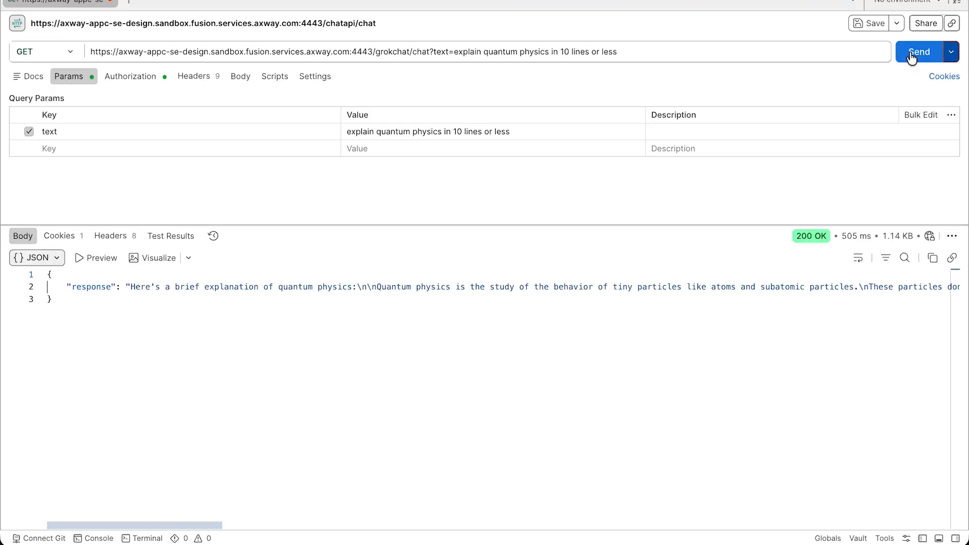
pyautogui.click(912, 59)
pyautogui.click(912, 58)
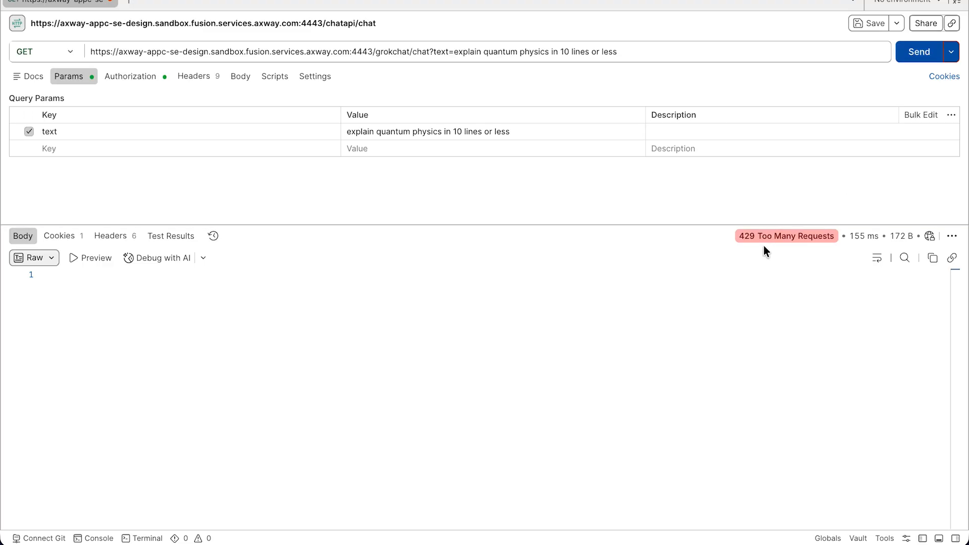
pyautogui.moveTo(755, 237)
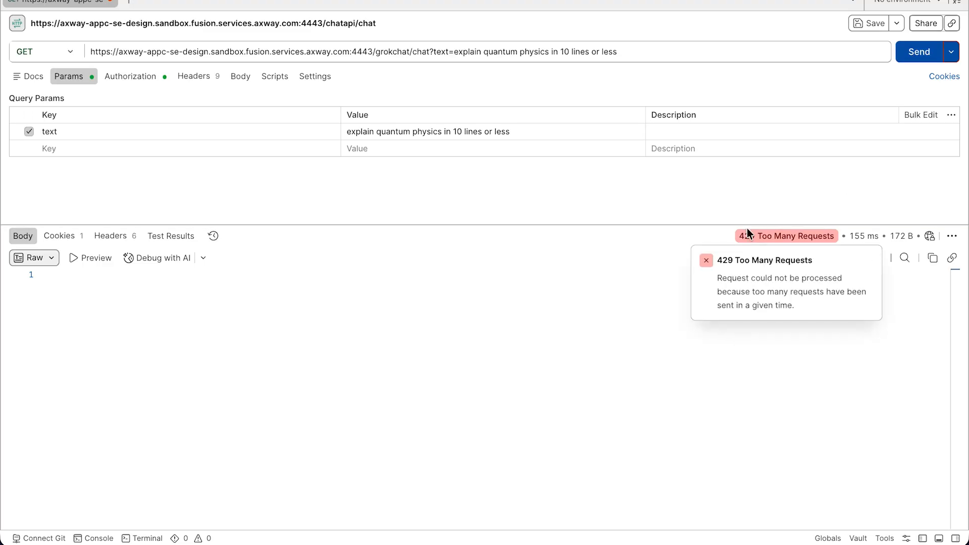
# Switch to the Manager in Chrome and examine the grokchat application's LLM consumption over 30 and 7 days, as bar and line charts.
pyautogui.press('super+Tab')
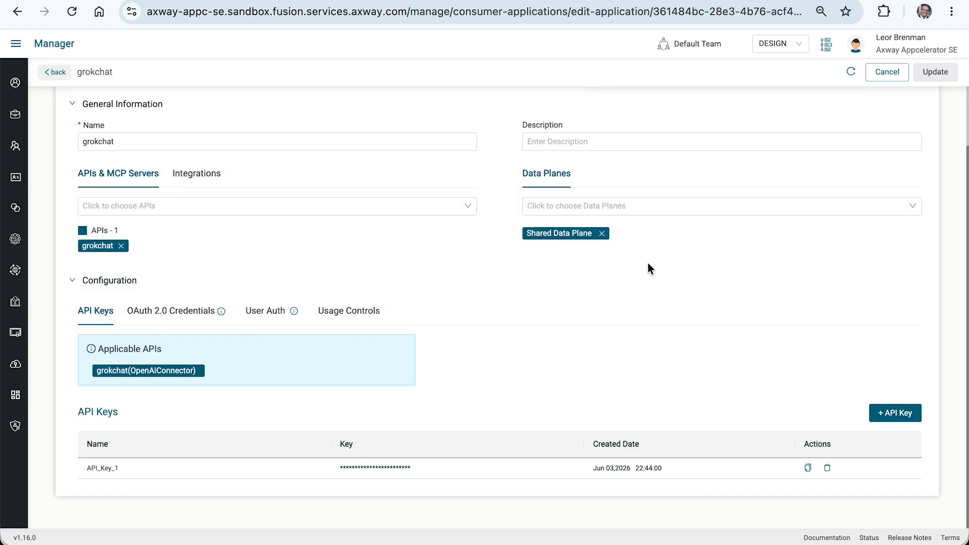
pyautogui.click(350, 311)
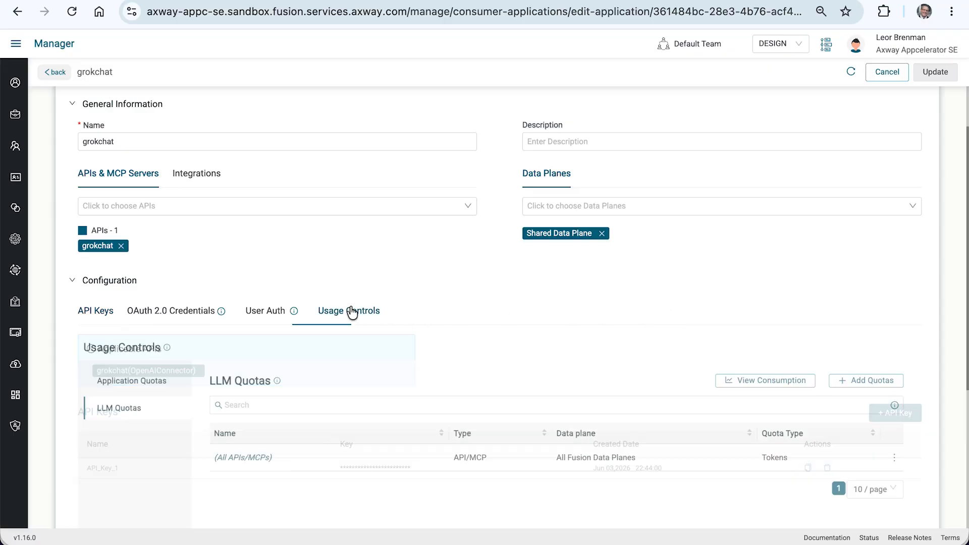
pyautogui.click(757, 382)
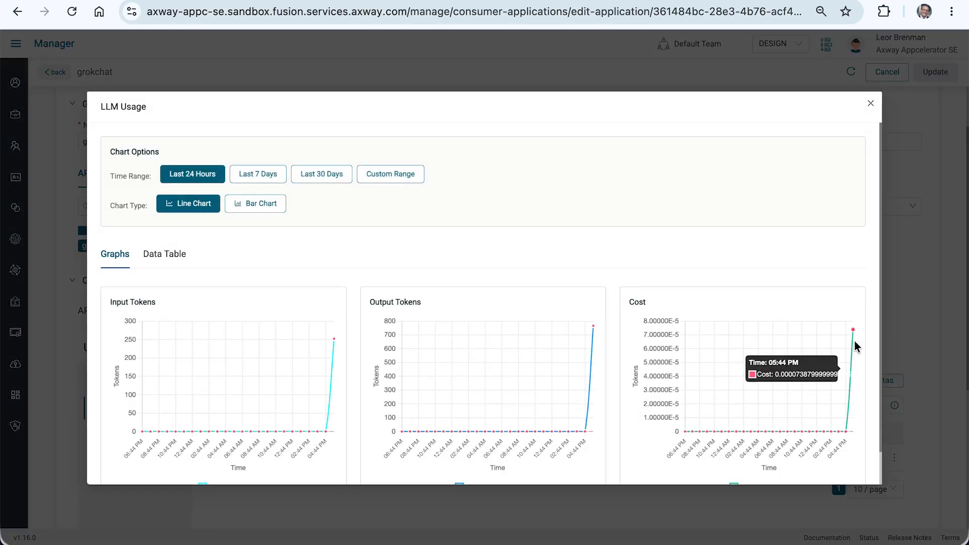
pyautogui.moveTo(855, 327)
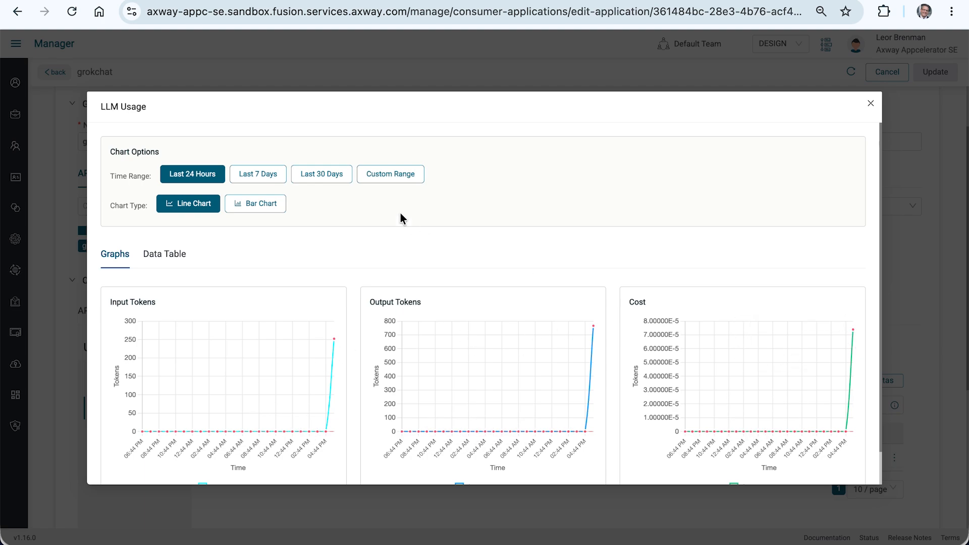
pyautogui.click(394, 178)
pyautogui.click(325, 179)
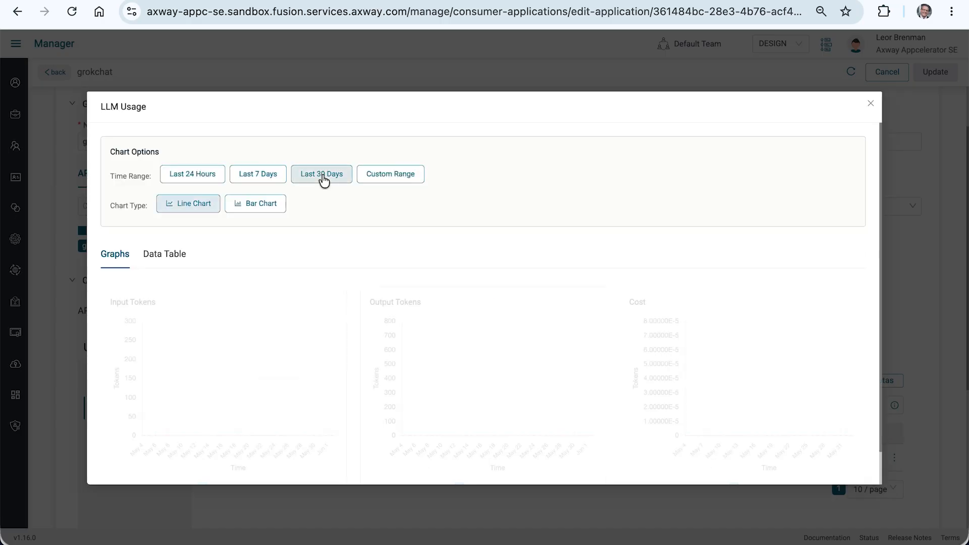
pyautogui.click(249, 179)
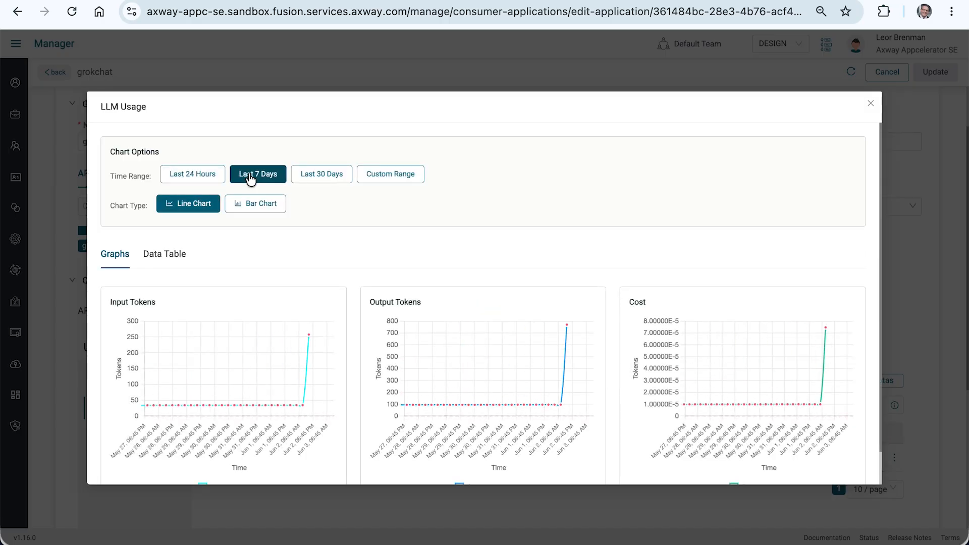
pyautogui.click(257, 204)
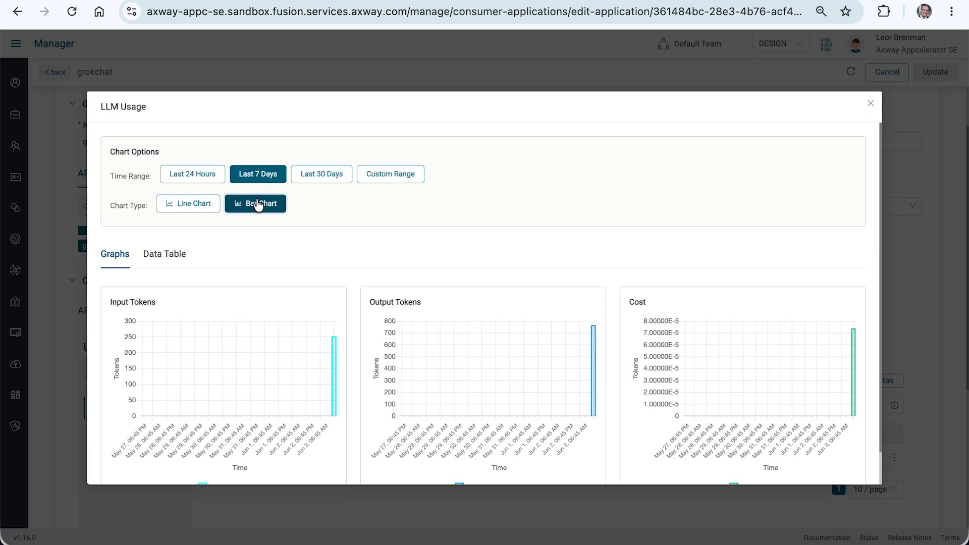
pyautogui.click(190, 207)
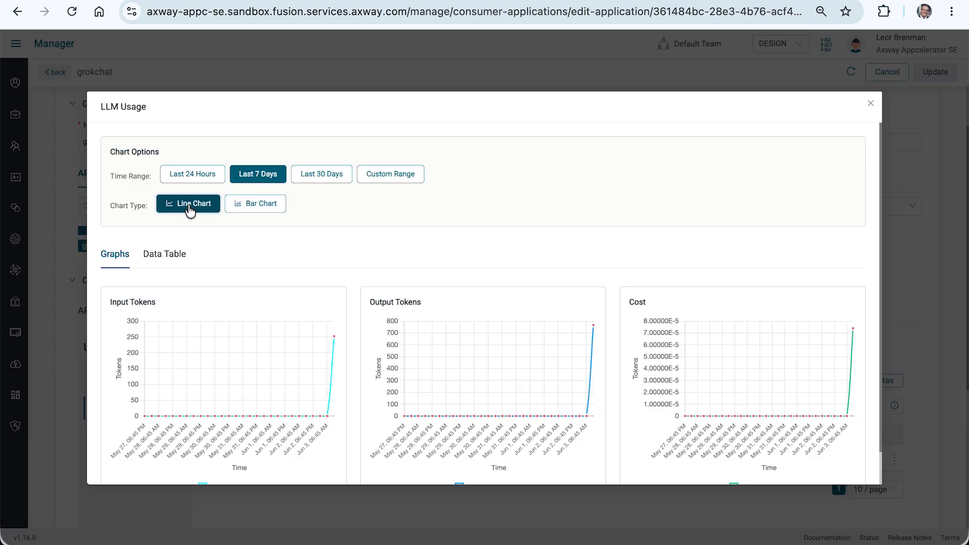